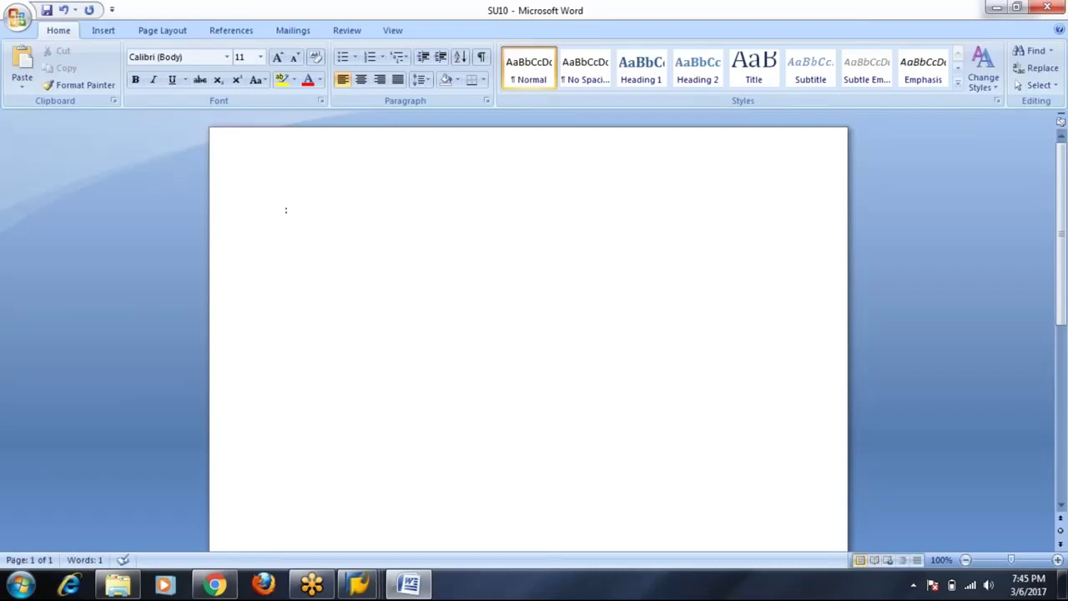
# Type the heading 'SU10: Mass User Maintenance or Administration', fixing 'Administartion' to 'Administration'.
pyautogui.write('SU01')
pyautogui.press('BackSpace')
pyautogui.press('BackSpace')
pyautogui.write('10: Massuse')
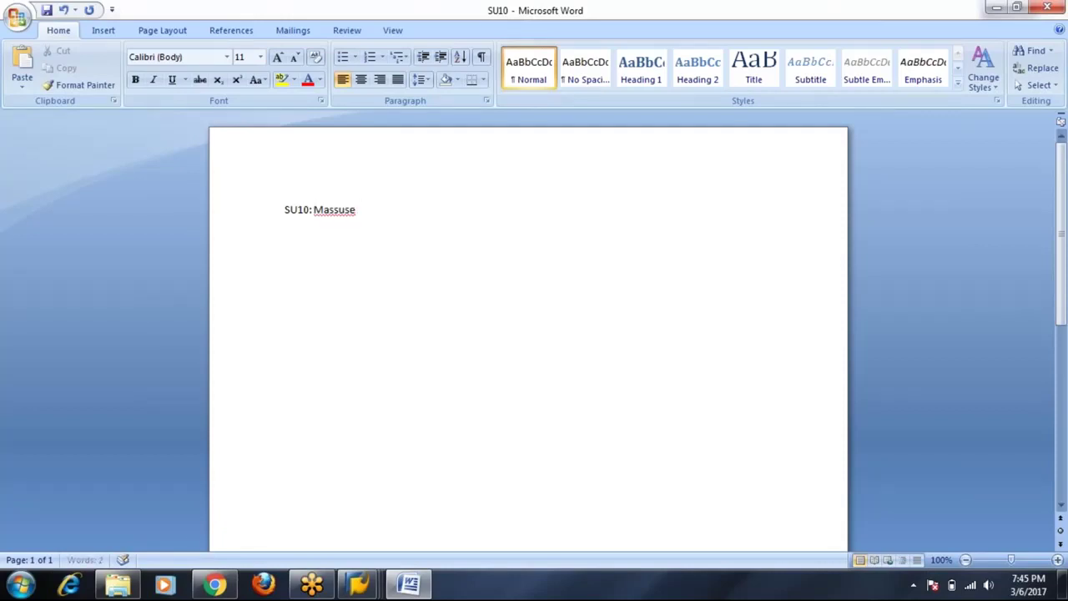
pyautogui.press('BackSpace')
pyautogui.press('BackSpace')
pyautogui.press('BackSpace')
pyautogui.write('User Maitainance or ')
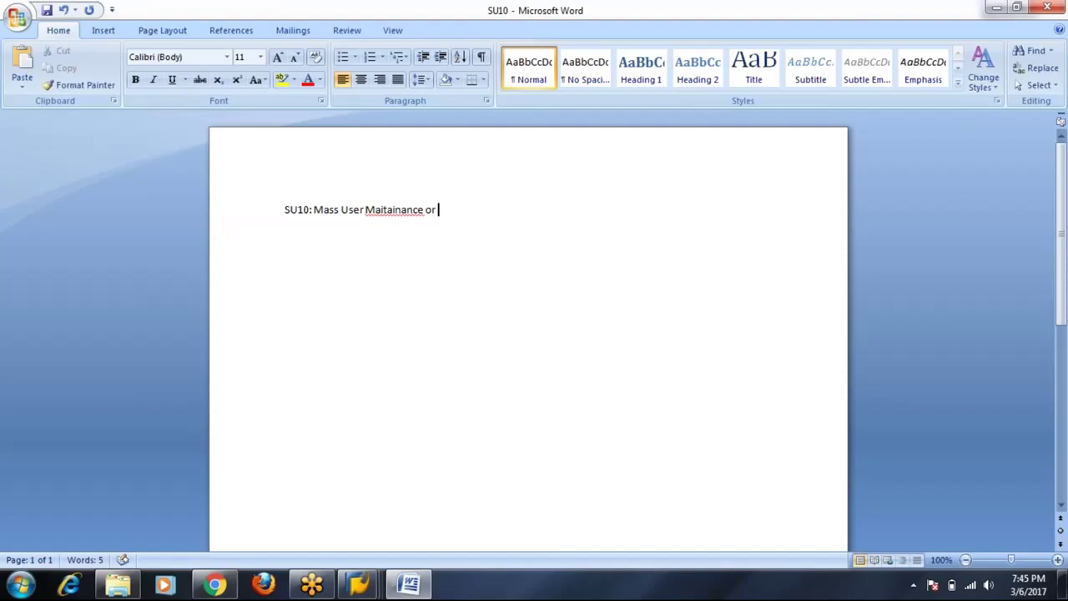
pyautogui.write('Administartion')
pyautogui.click(490, 209)
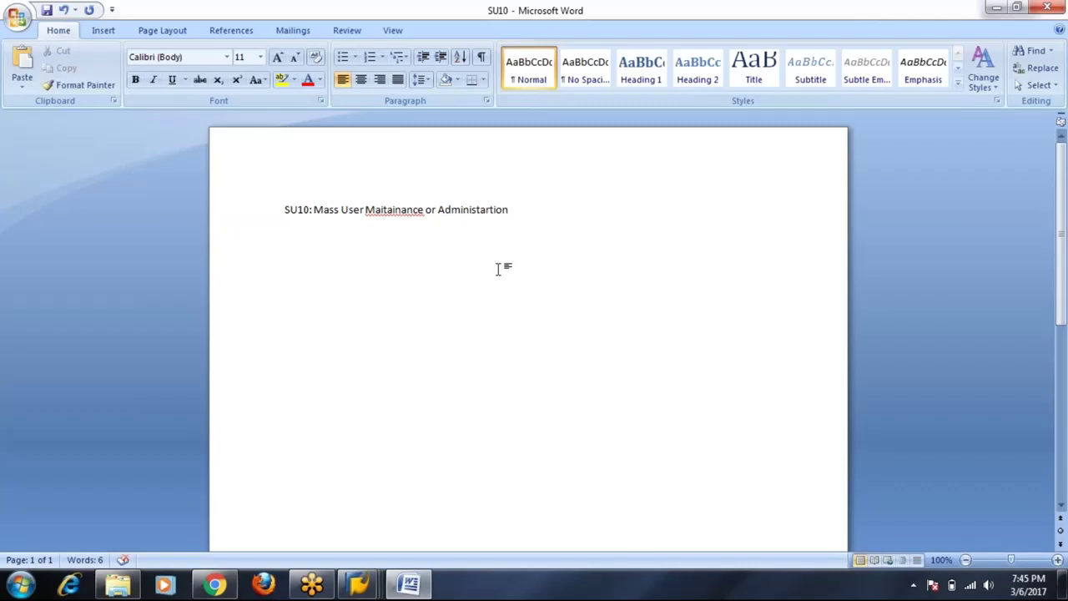
pyautogui.press('BackSpace')
pyautogui.press('BackSpace')
pyautogui.write('ra')
pyautogui.hotkey('ctrl', 'Left')
# Correct 'Maitainance' to 'Maintenance' using Word's spelling suggestion.
pyautogui.rightClick(399, 210)
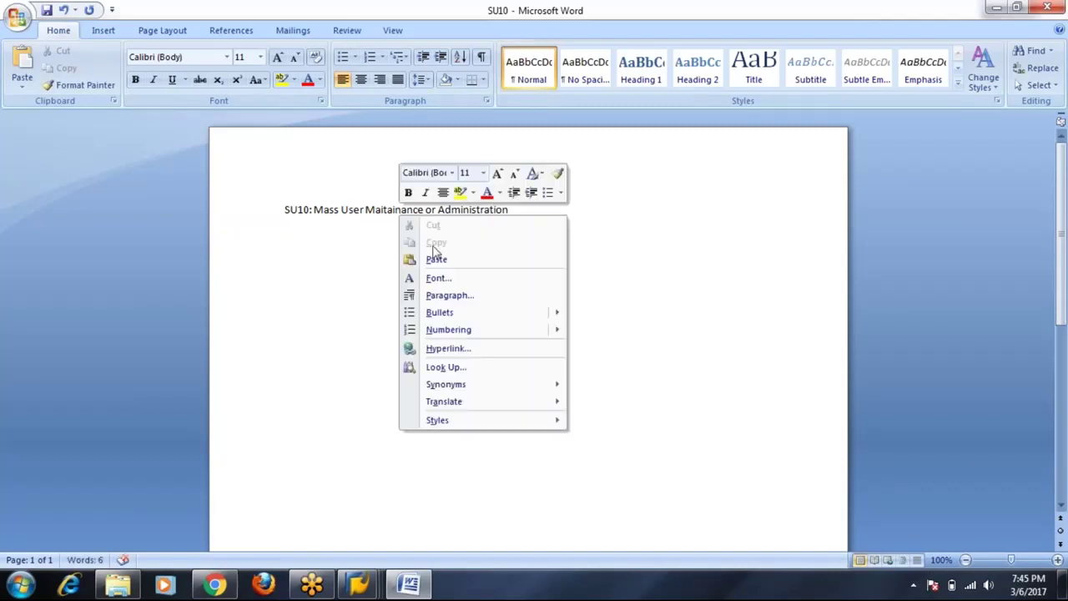
pyautogui.click(388, 210)
pyautogui.rightClick(403, 211)
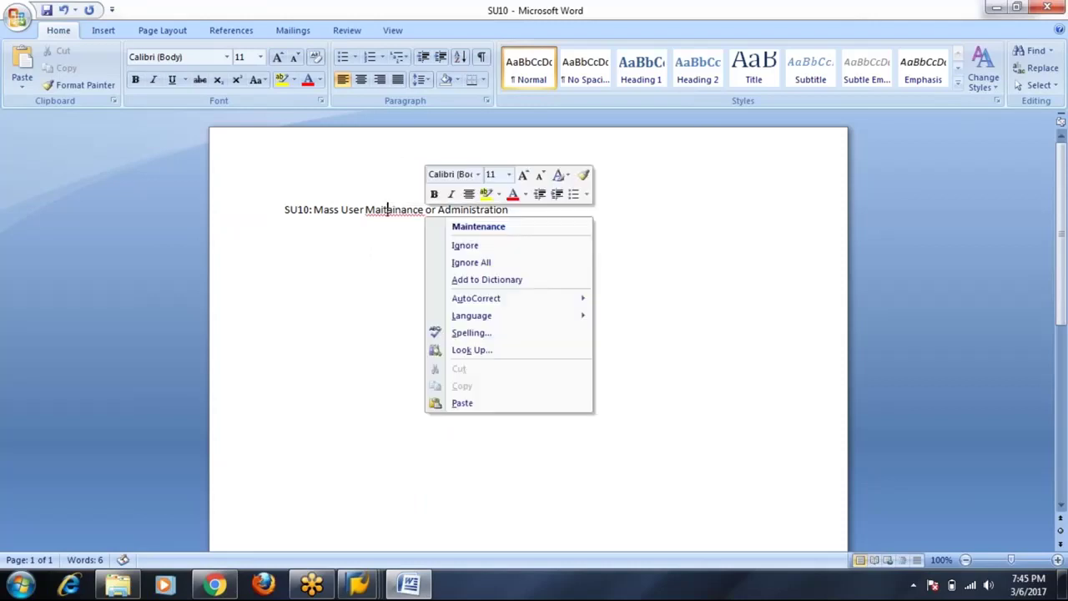
pyautogui.click(434, 228)
# Format the whole heading line as 18 pt, bold and underlined.
pyautogui.moveTo(285, 209); pyautogui.dragTo(529, 215)
pyautogui.click(260, 57)
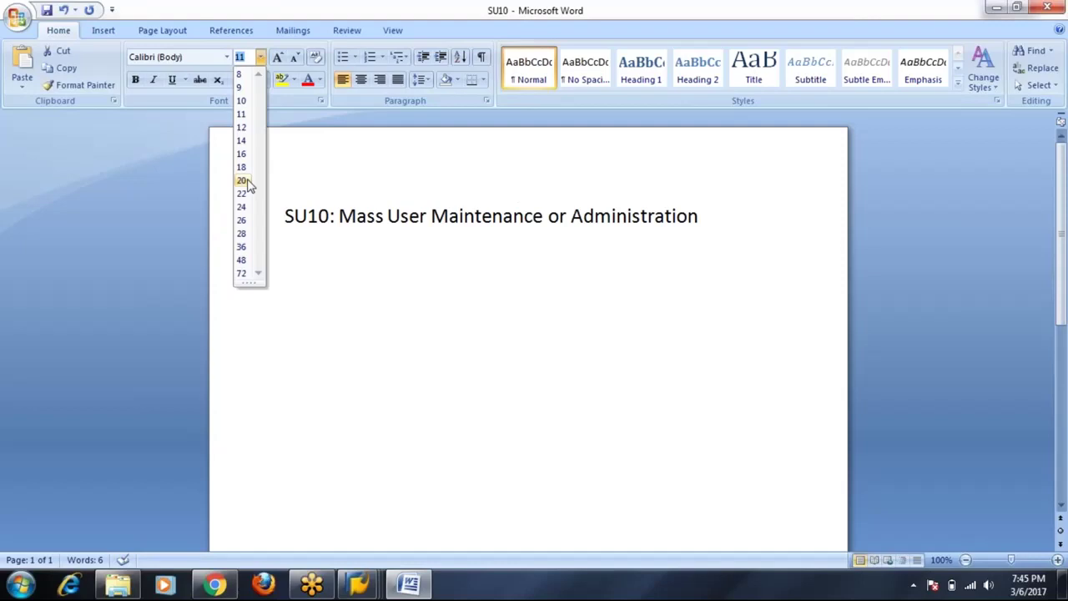
pyautogui.click(250, 167)
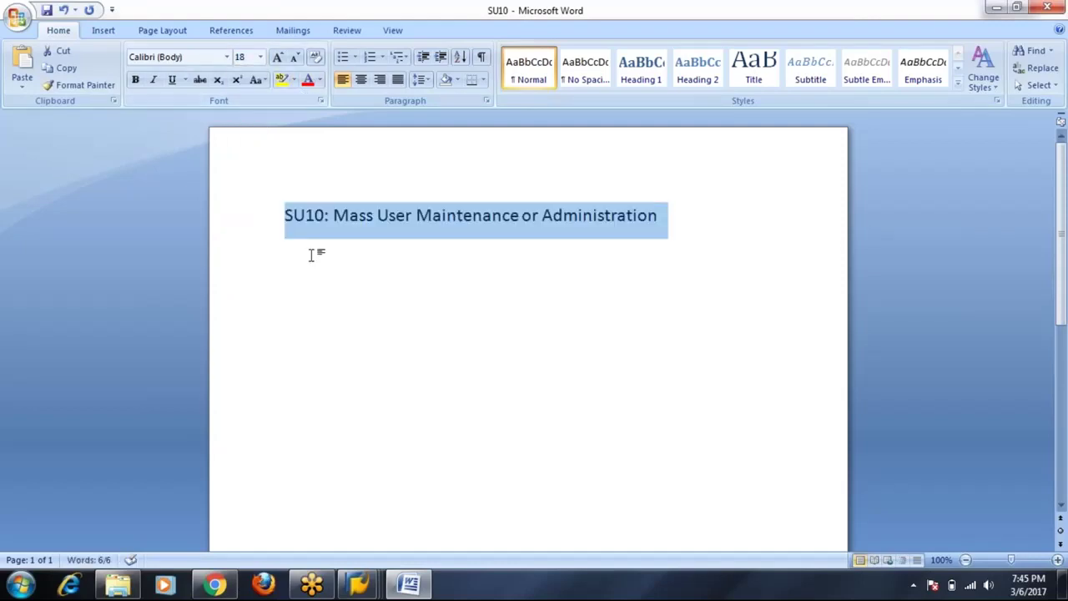
pyautogui.hotkey('ctrl', 'b')
pyautogui.hotkey('ctrl', 'u')
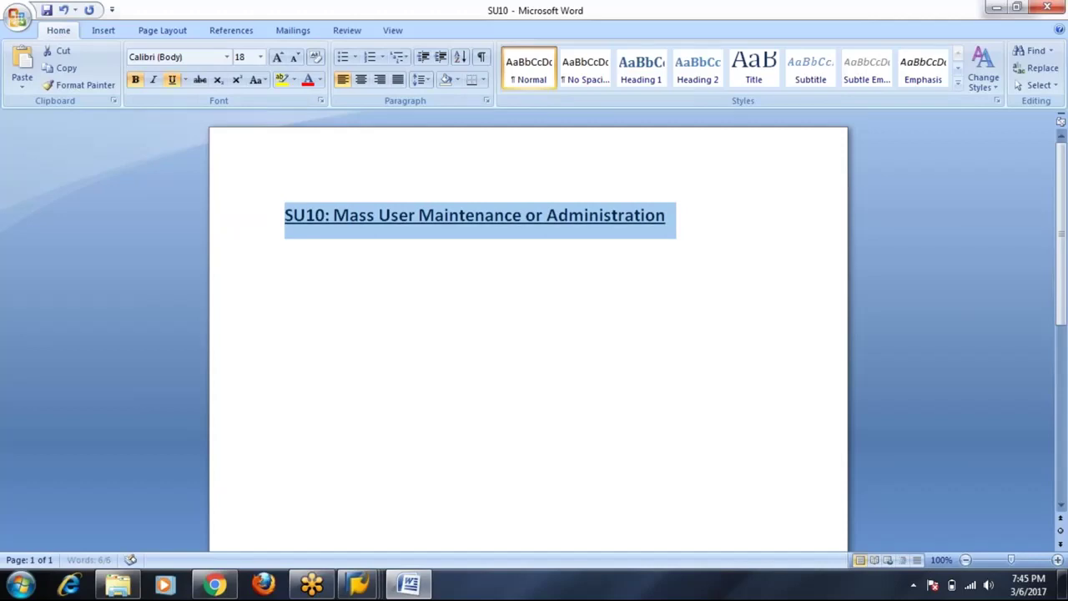
pyautogui.click(487, 303)
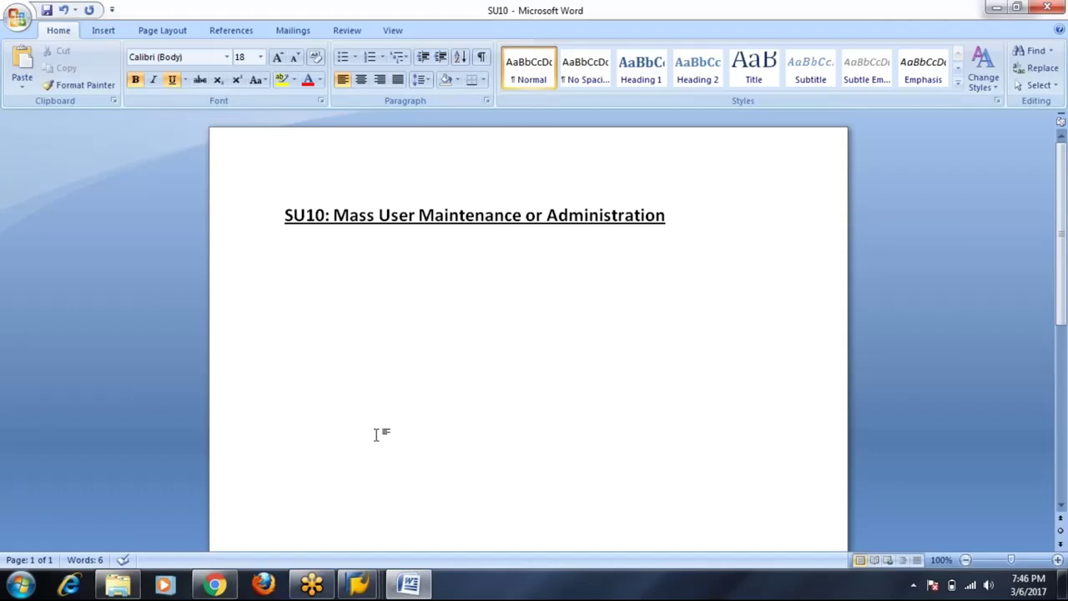
# From SAP Easy Access, run su10, check and close the system information, then focus the empty User table.
pyautogui.moveTo(359, 585)
pyautogui.click(424, 542)
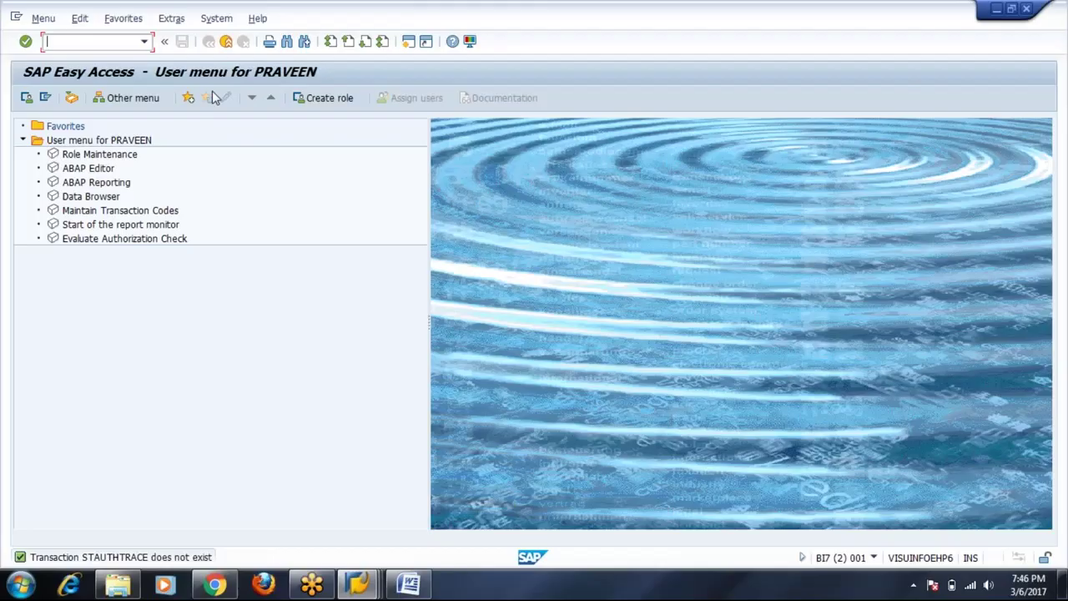
pyautogui.write('su10')
pyautogui.press('Return')
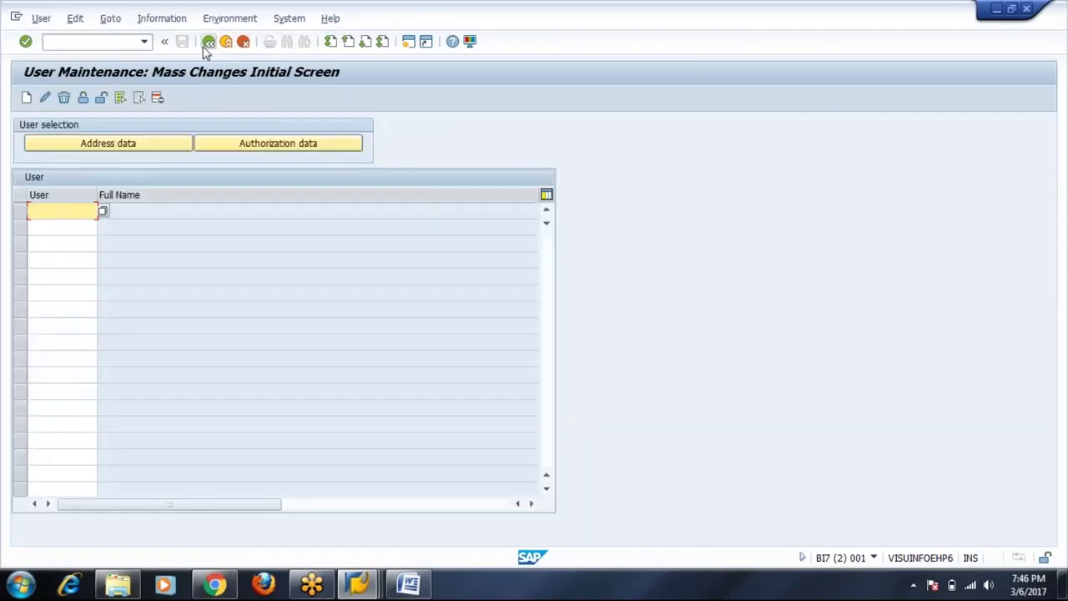
pyautogui.click(873, 557)
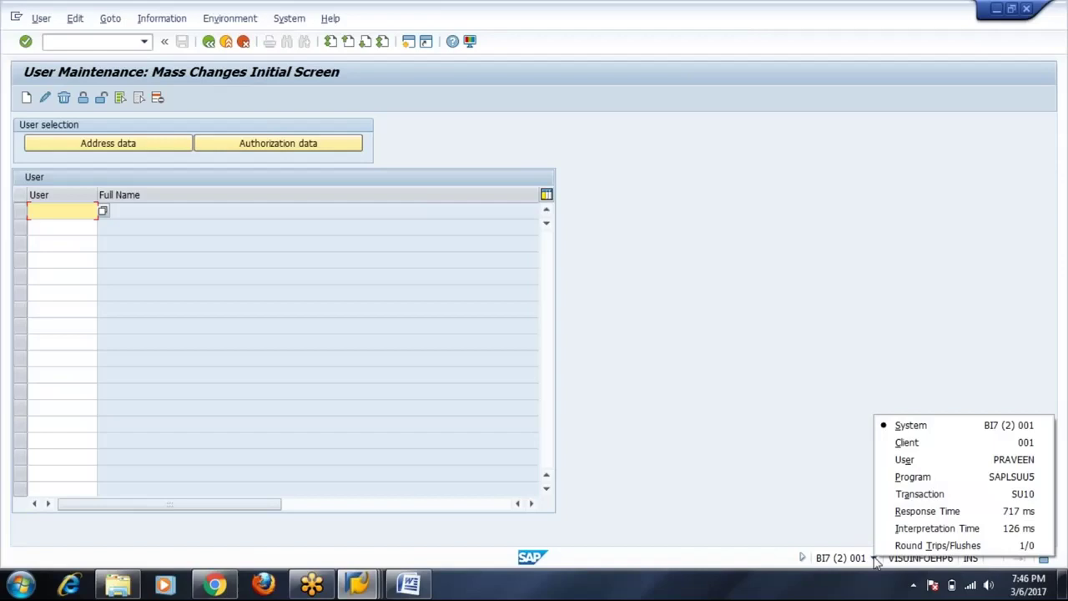
pyautogui.click(823, 512)
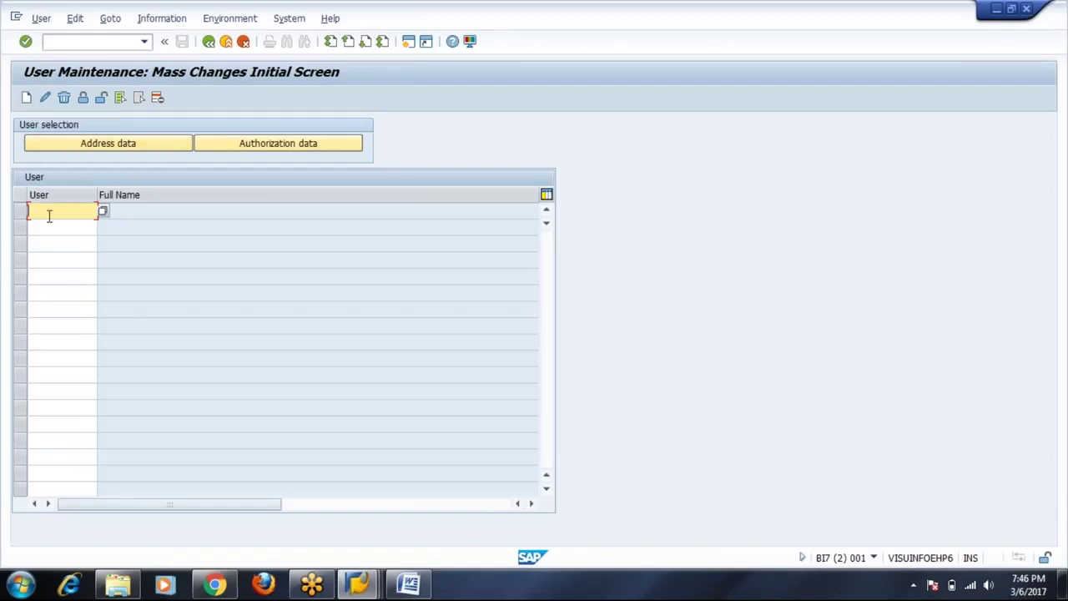
pyautogui.click(51, 244)
# Delete the first two rows of the SU10 user table.
pyautogui.click(50, 259)
pyautogui.click(50, 288)
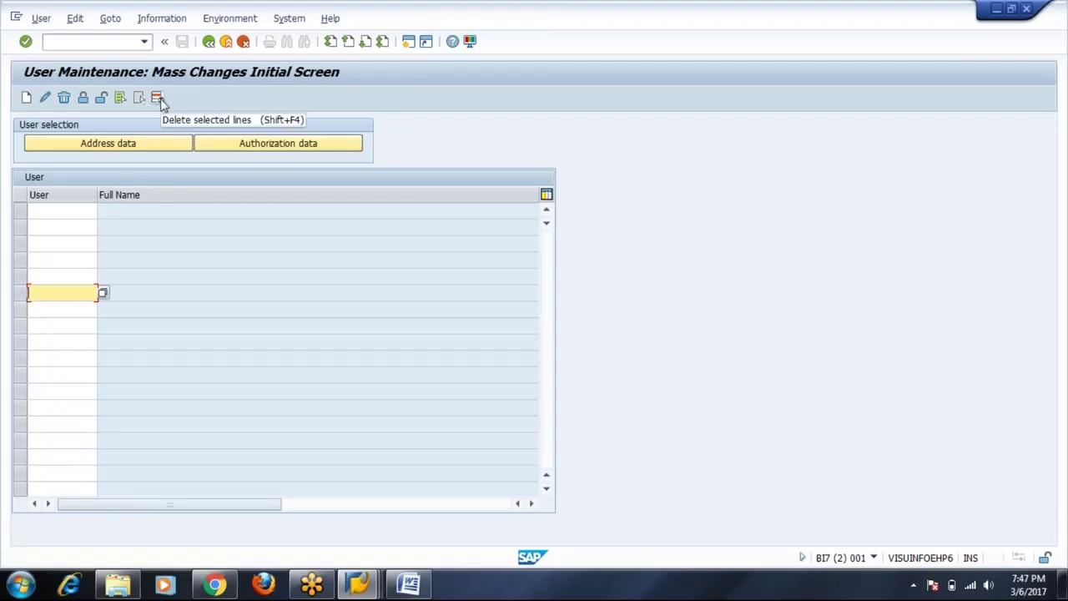
pyautogui.moveTo(23, 217); pyautogui.dragTo(24, 230)
pyautogui.click(158, 100)
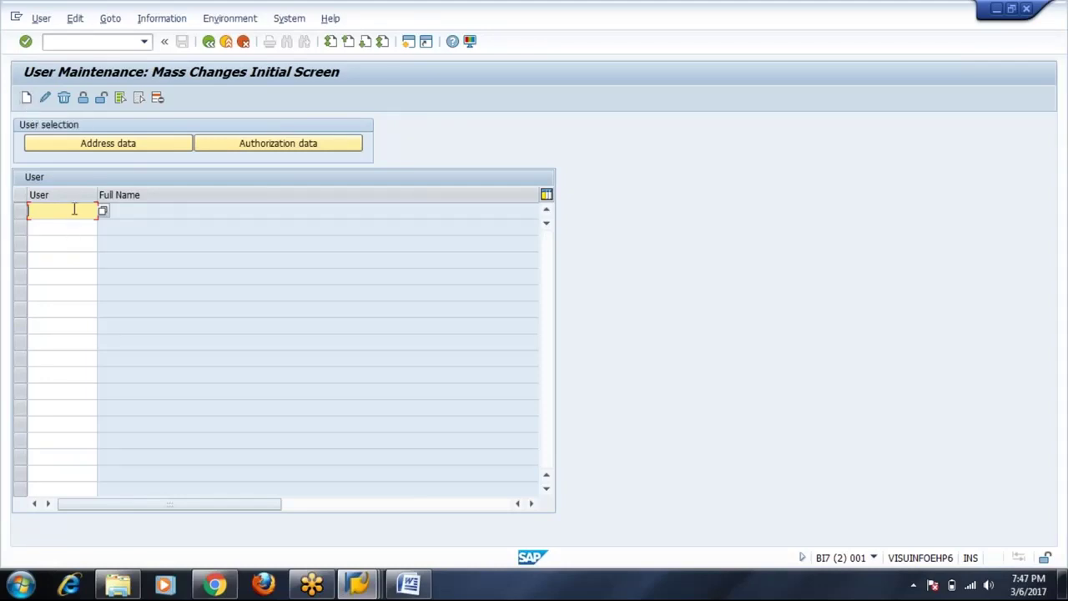
# Enter users TEST1, TEST2 and TEST3 in the User column and start creating them.
pyautogui.write('TEST1')
pyautogui.press('Down')
pyautogui.write('TEST')
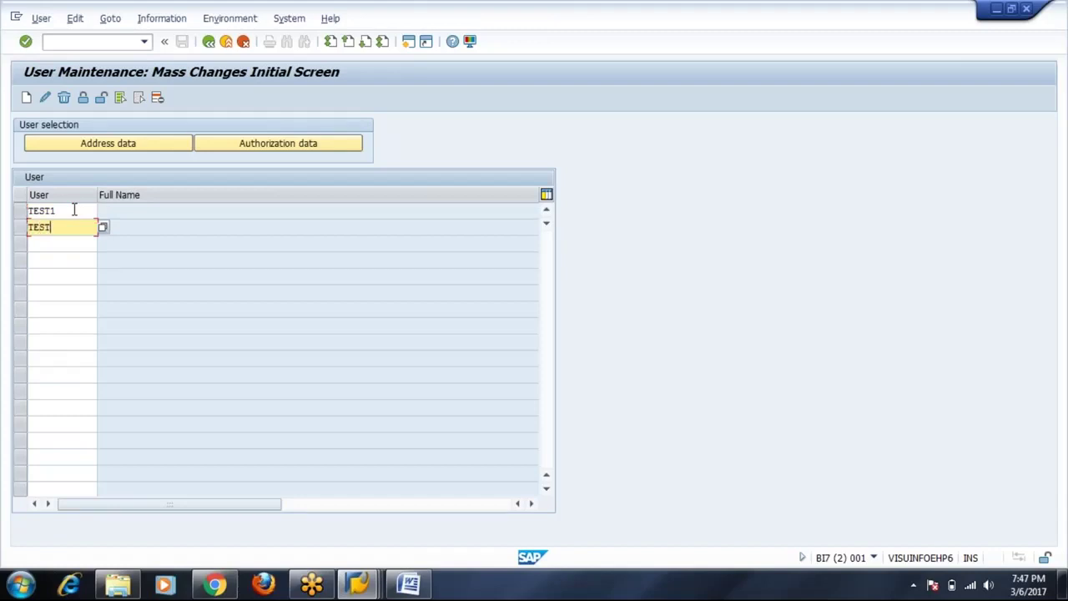
pyautogui.write('2')
pyautogui.press('Down')
pyautogui.write('TEST3')
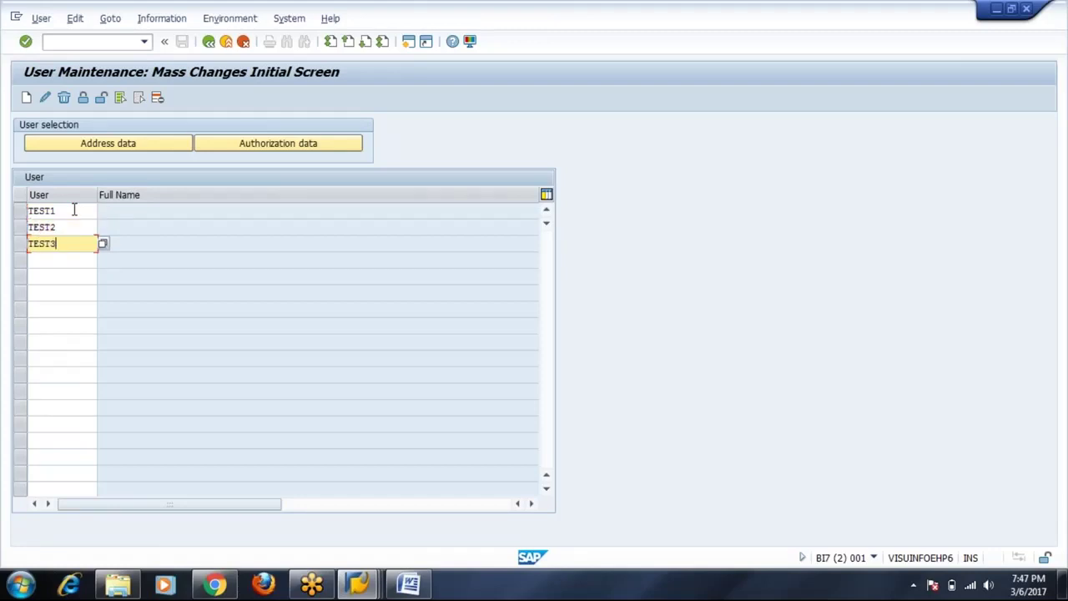
pyautogui.press('Return')
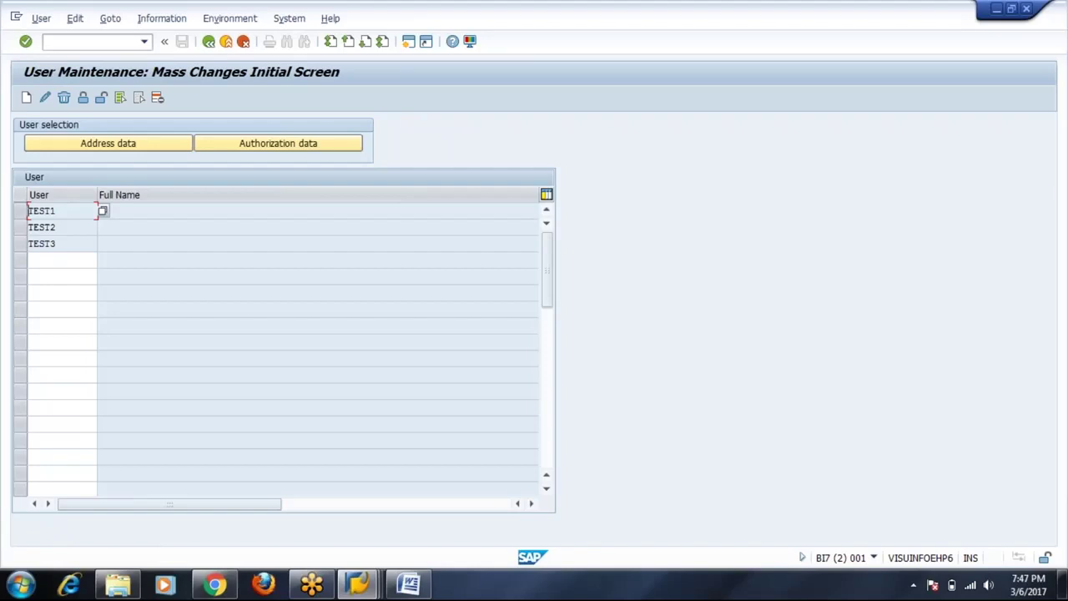
pyautogui.click(27, 97)
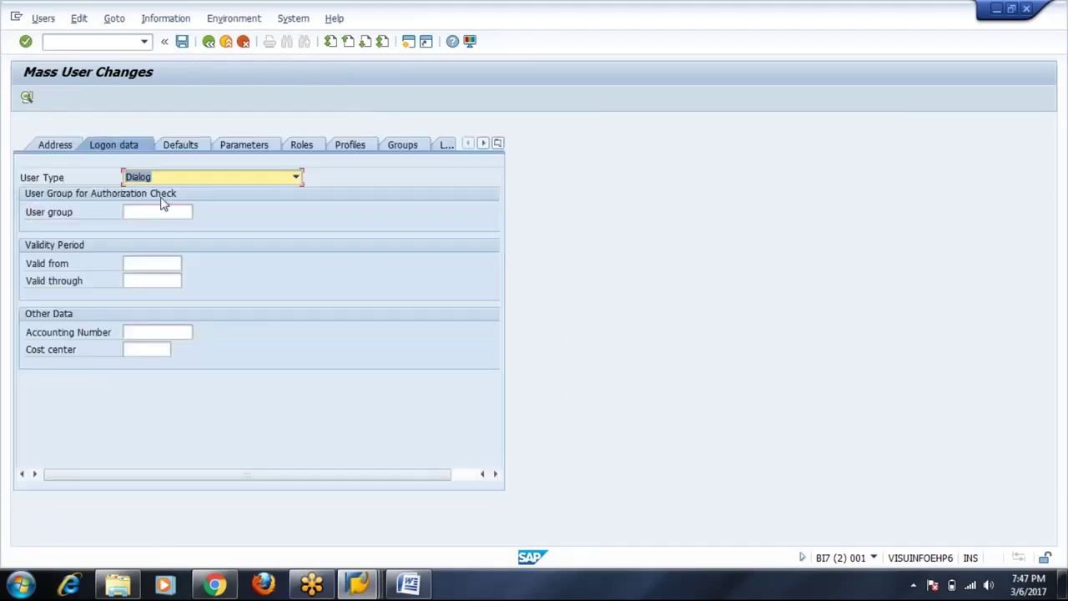
pyautogui.click(59, 149)
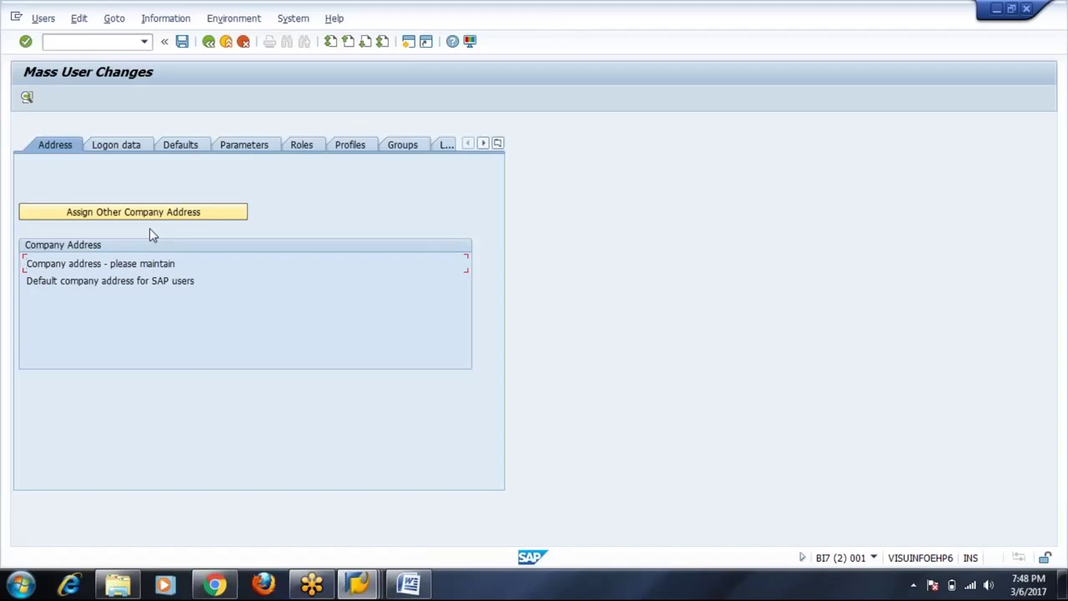
pyautogui.click(122, 148)
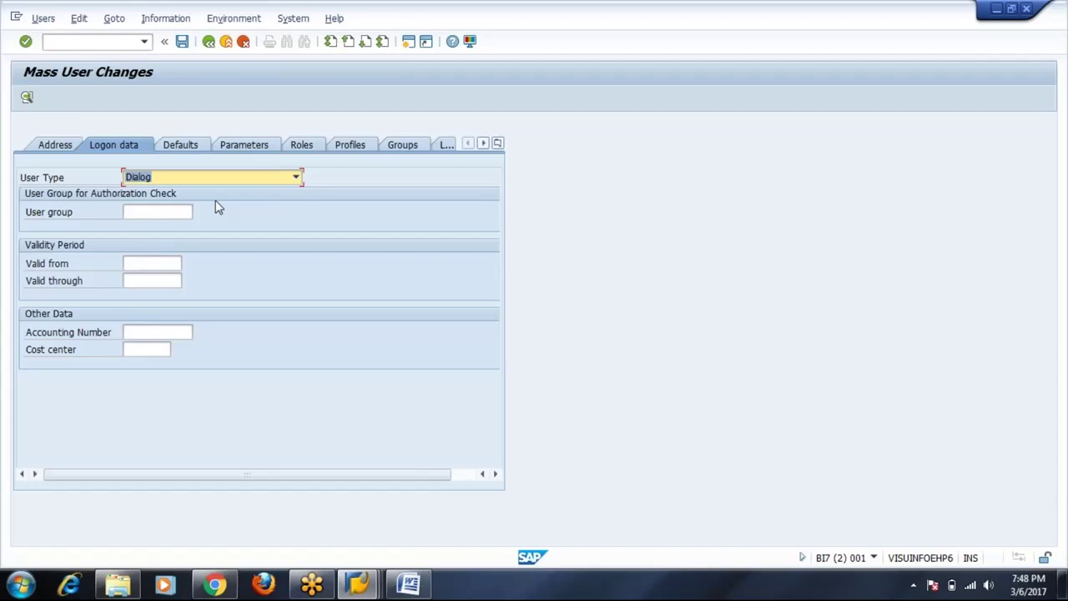
# Choose DEVELOPPER as the user group from the F4 list.
pyautogui.click(158, 211)
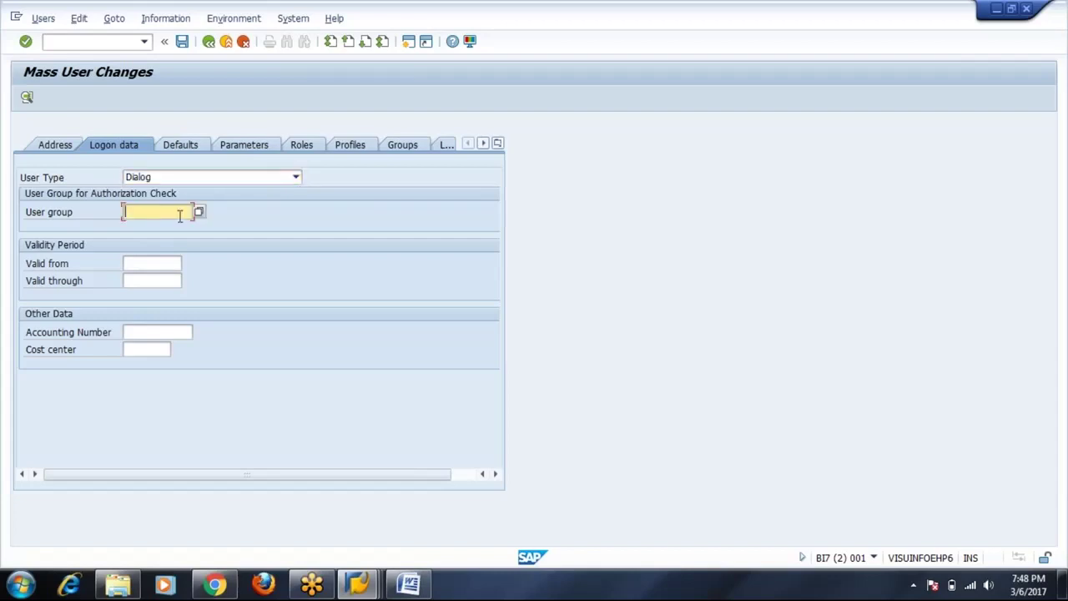
pyautogui.click(199, 213)
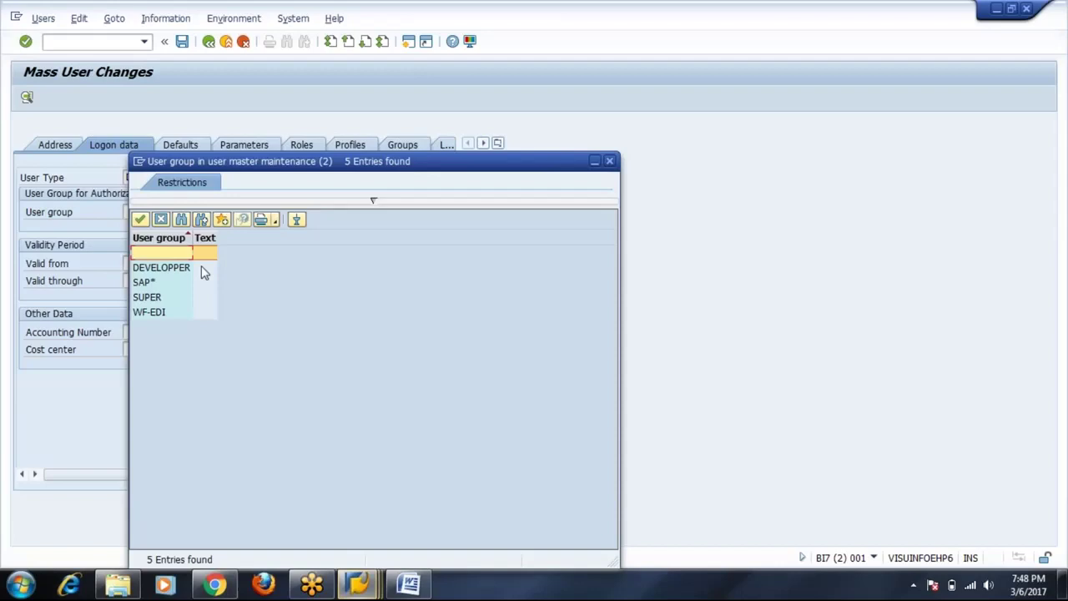
pyautogui.doubleClick(171, 269)
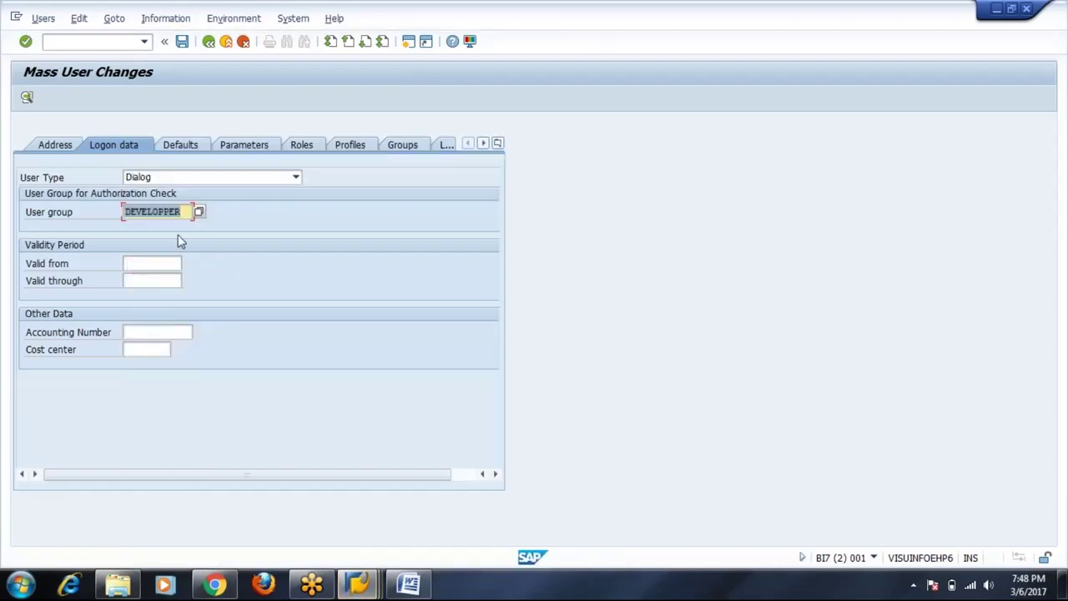
# Set validity from 06.03.2017 to 07.03.2017 via the calendars, then show the Defaults tab.
pyautogui.click(152, 263)
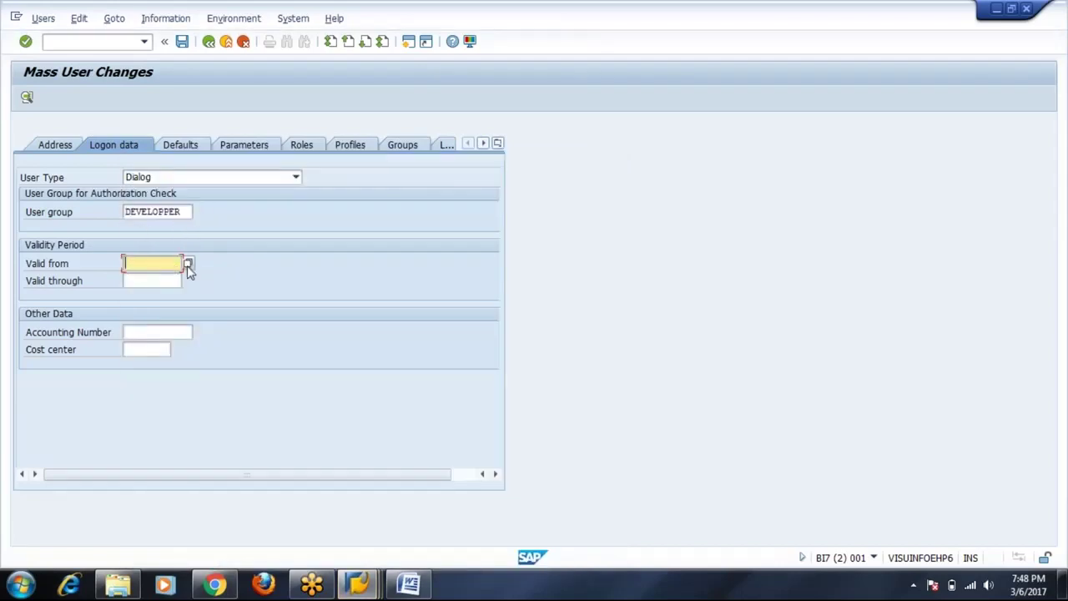
pyautogui.click(188, 264)
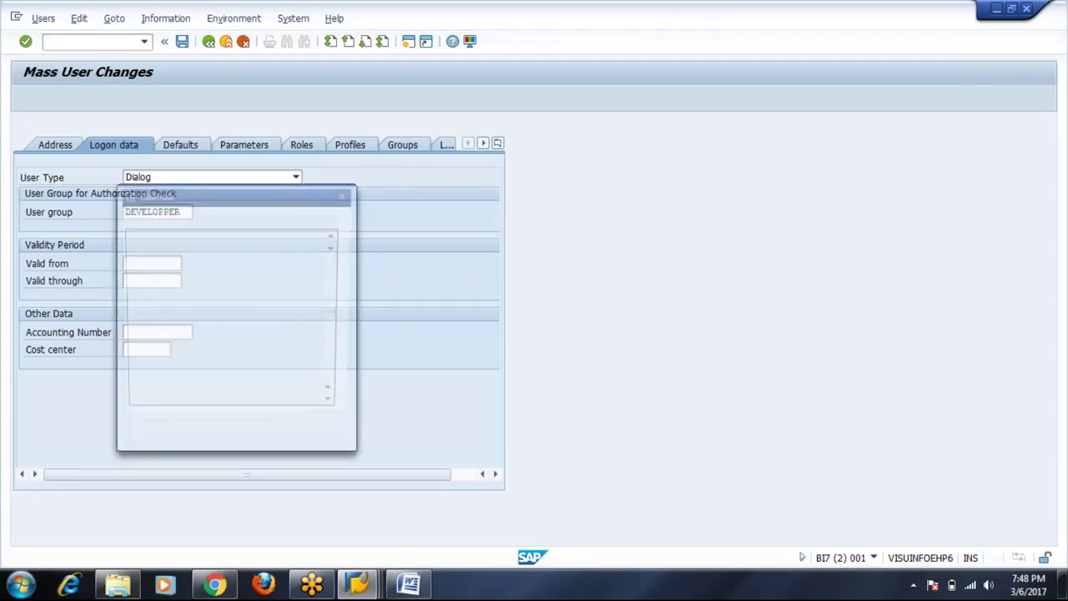
pyautogui.doubleClick(179, 325)
pyautogui.click(164, 280)
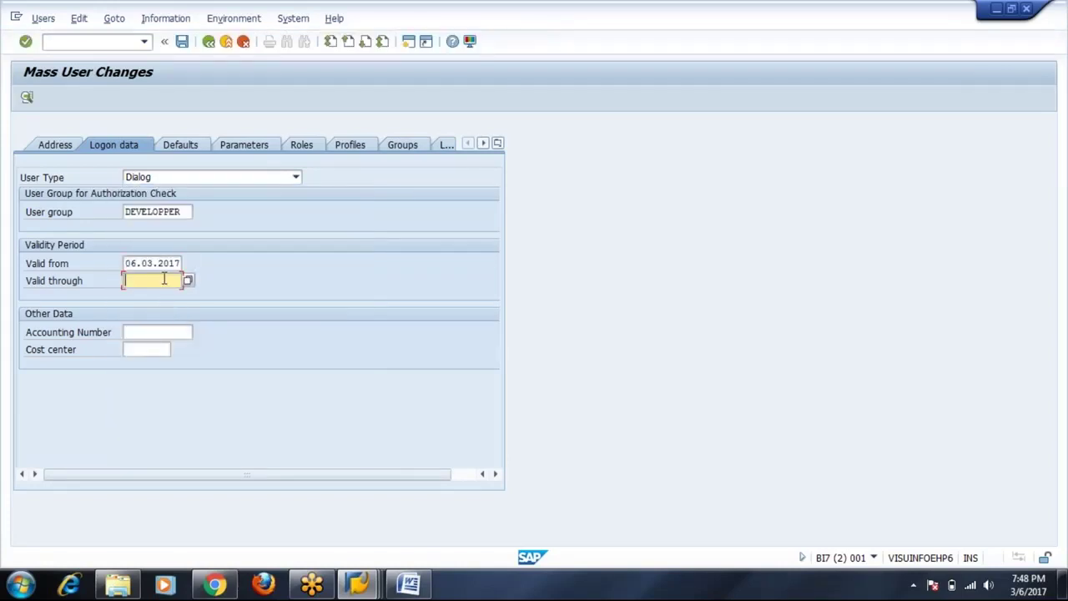
pyautogui.click(188, 282)
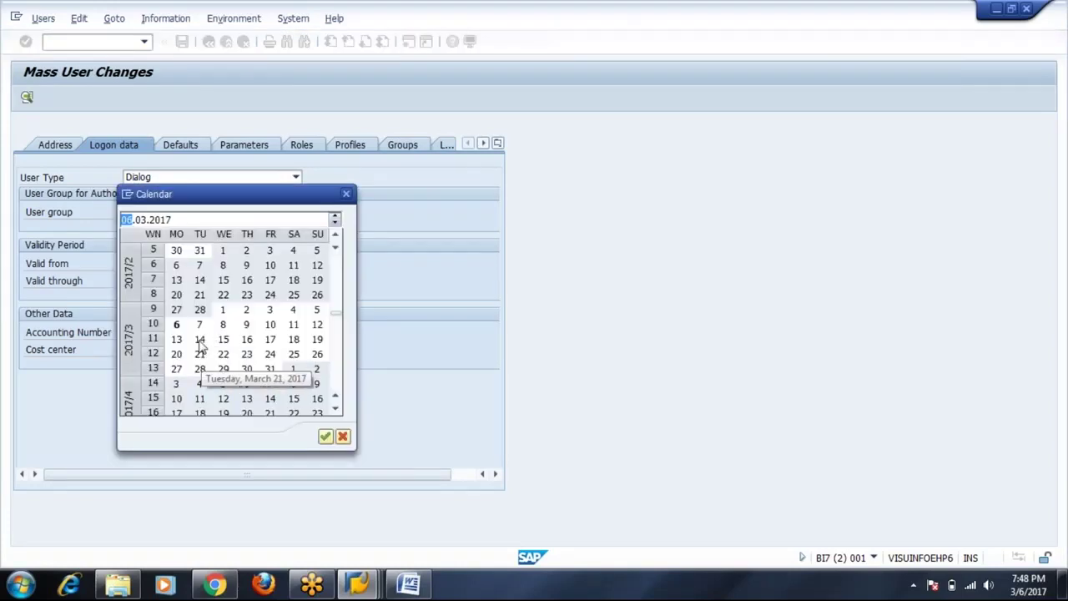
pyautogui.doubleClick(200, 324)
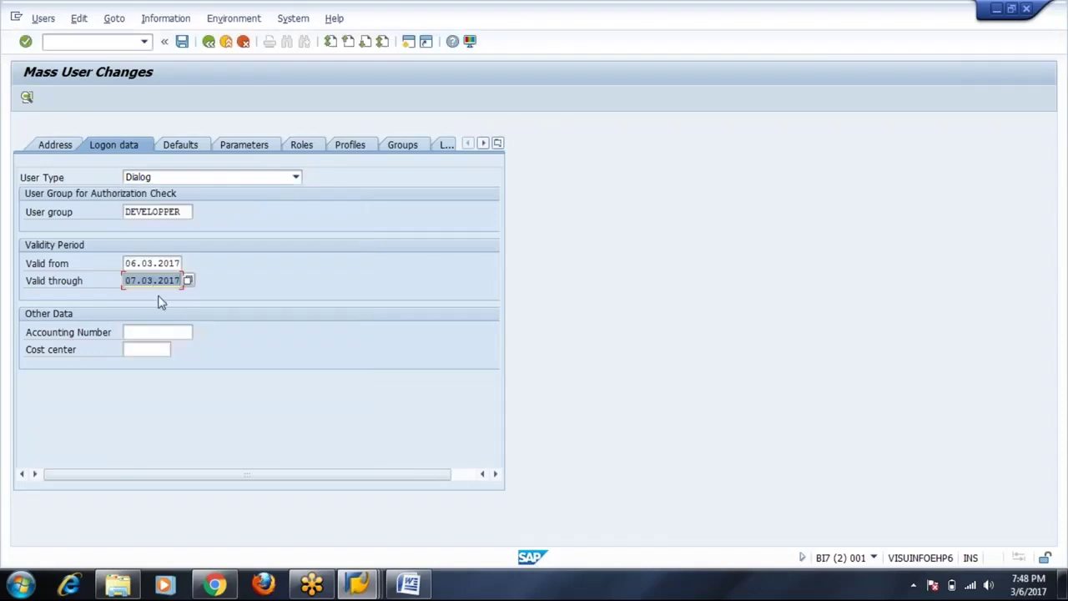
pyautogui.click(192, 146)
# Set logon language EN, 1,234,567.89 decimal notation, 12-hour time and MM-DD-YYYY dates.
pyautogui.click(146, 194)
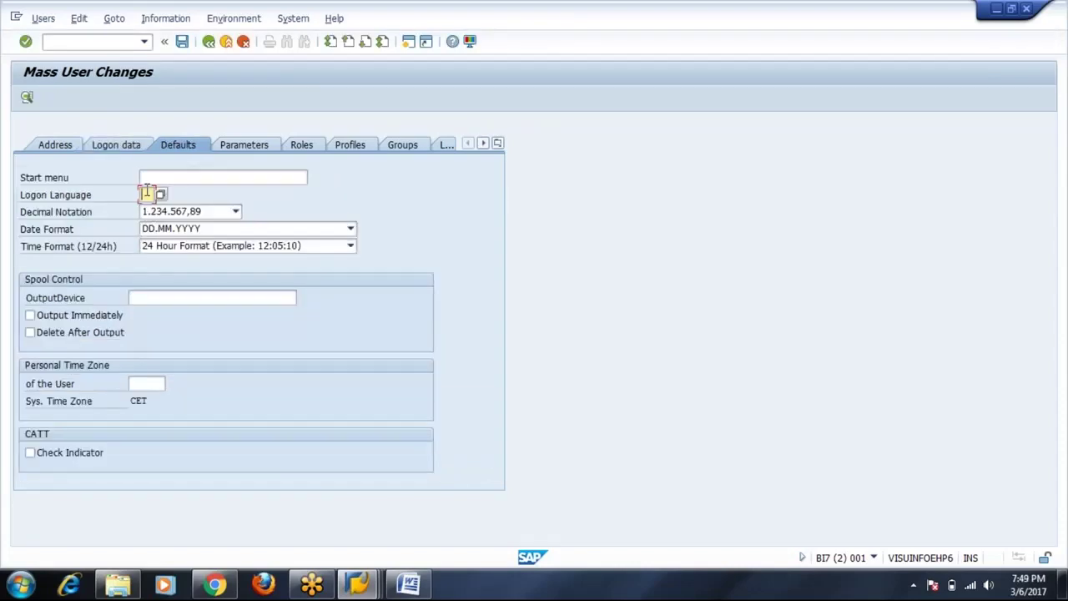
pyautogui.write('EN')
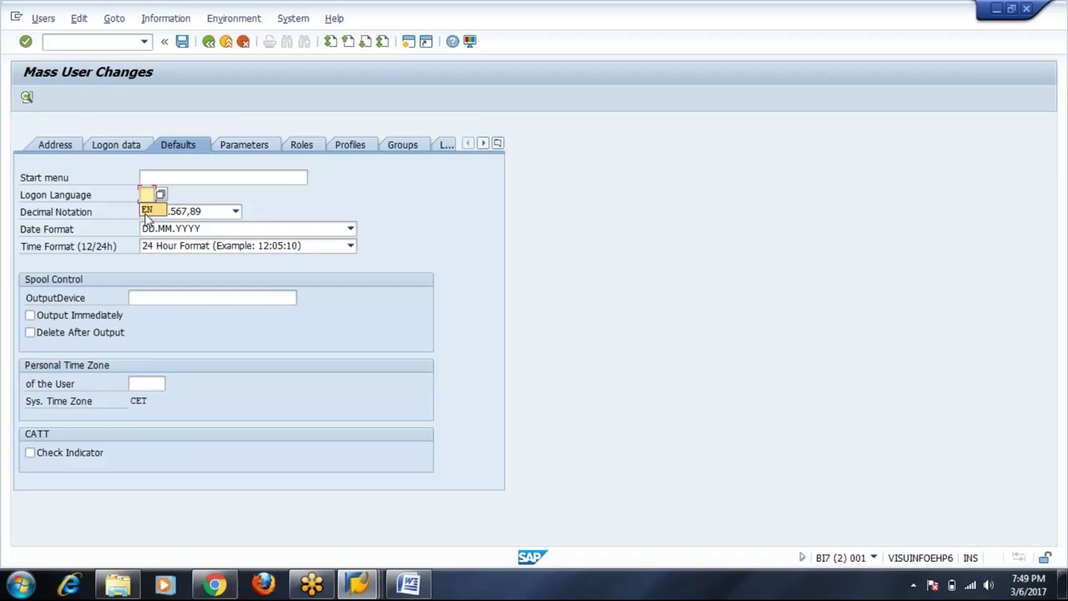
pyautogui.click(238, 214)
pyautogui.click(231, 237)
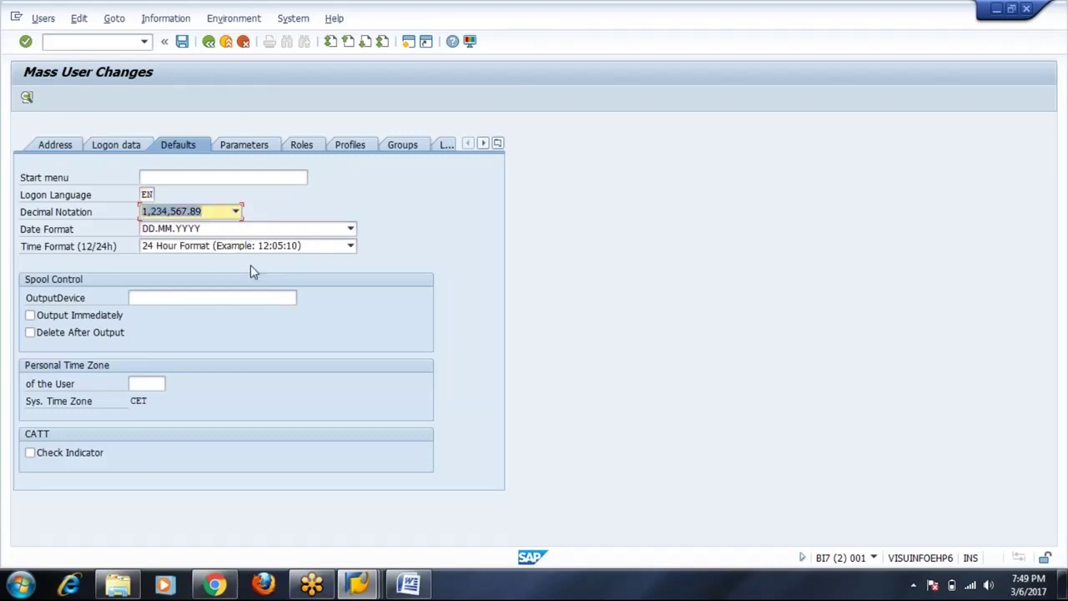
pyautogui.click(351, 246)
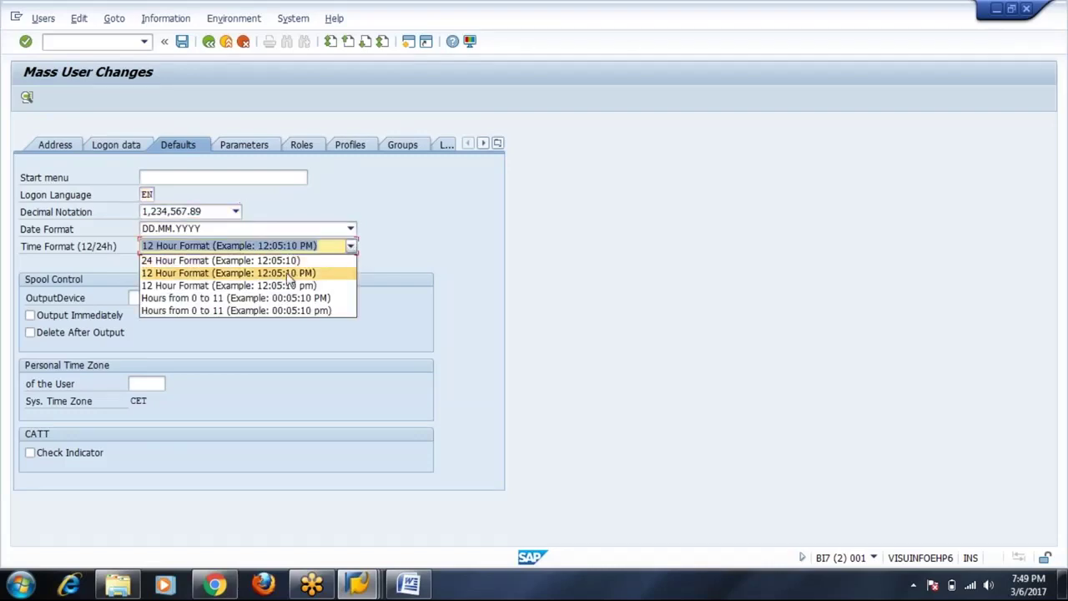
pyautogui.click(289, 273)
pyautogui.click(351, 229)
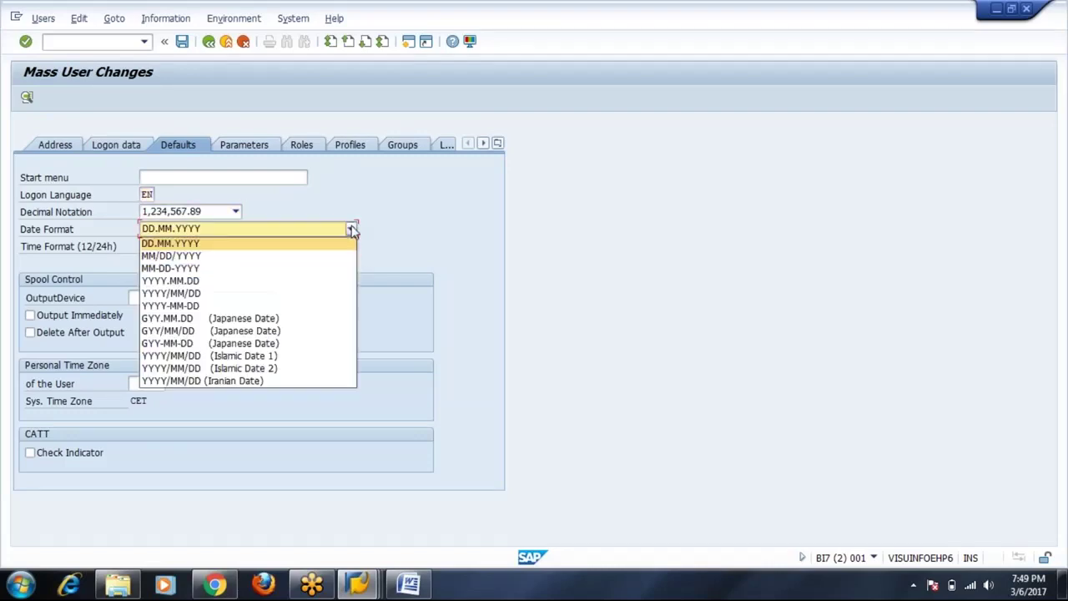
pyautogui.click(184, 268)
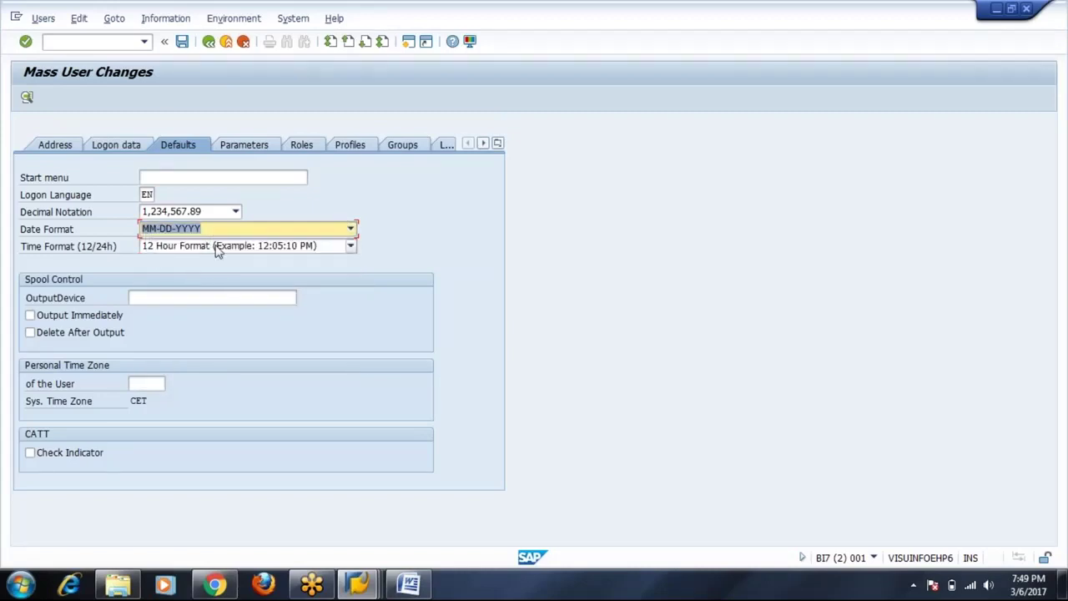
# Choose output device LP01, print immediately, delete after output, and set time zone INDIA.
pyautogui.click(147, 296)
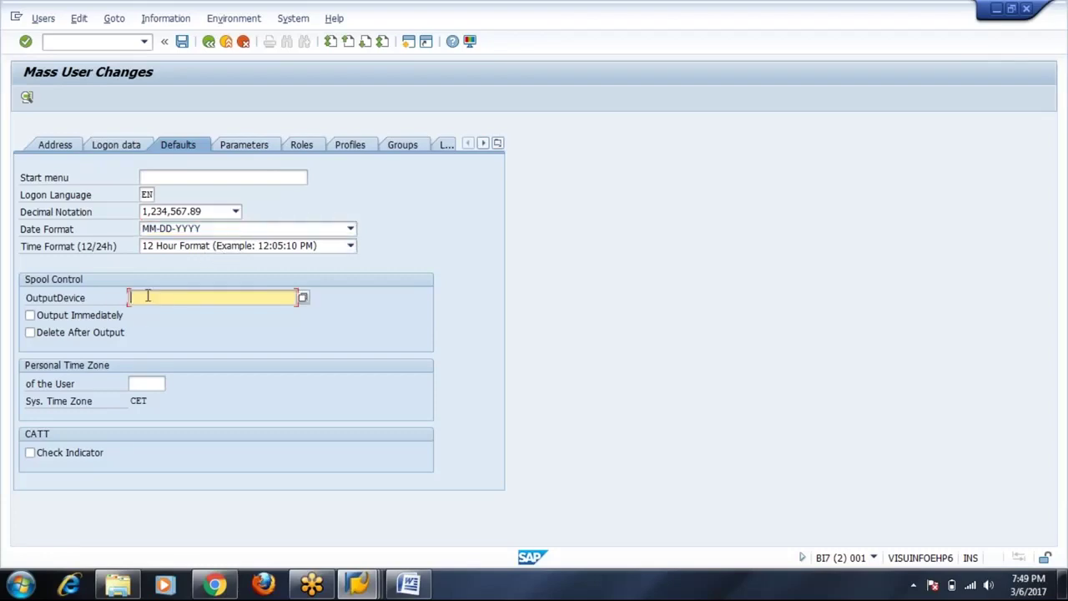
pyautogui.click(303, 300)
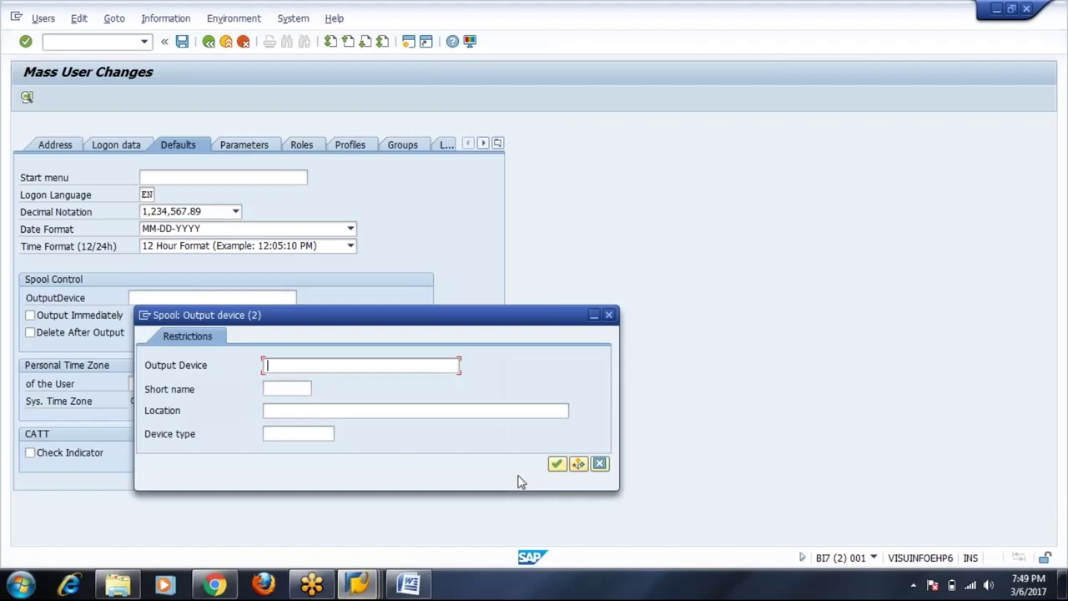
pyautogui.click(554, 461)
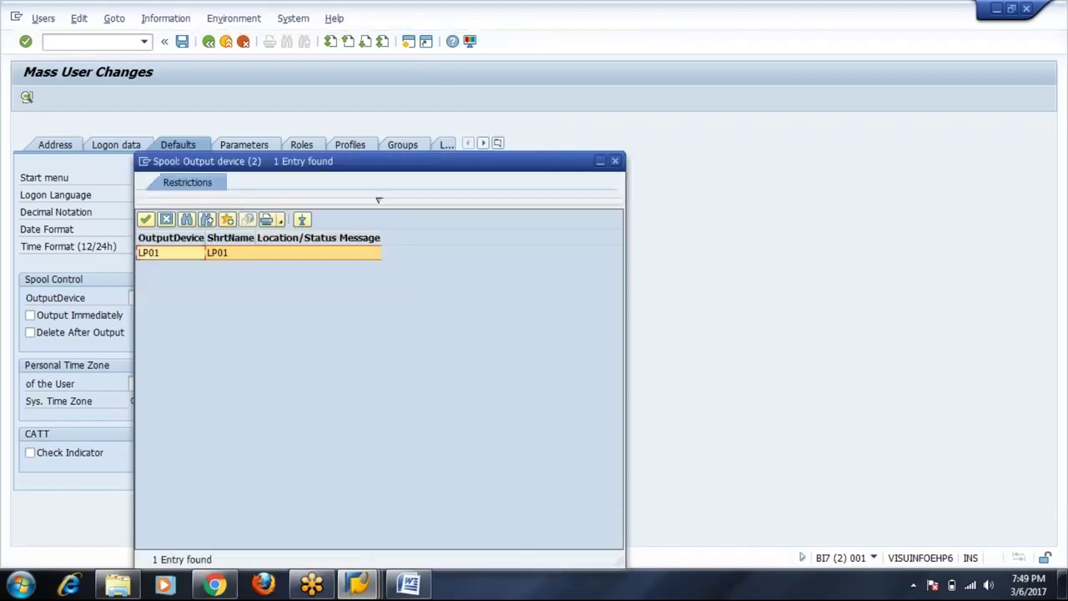
pyautogui.doubleClick(171, 252)
pyautogui.click(30, 314)
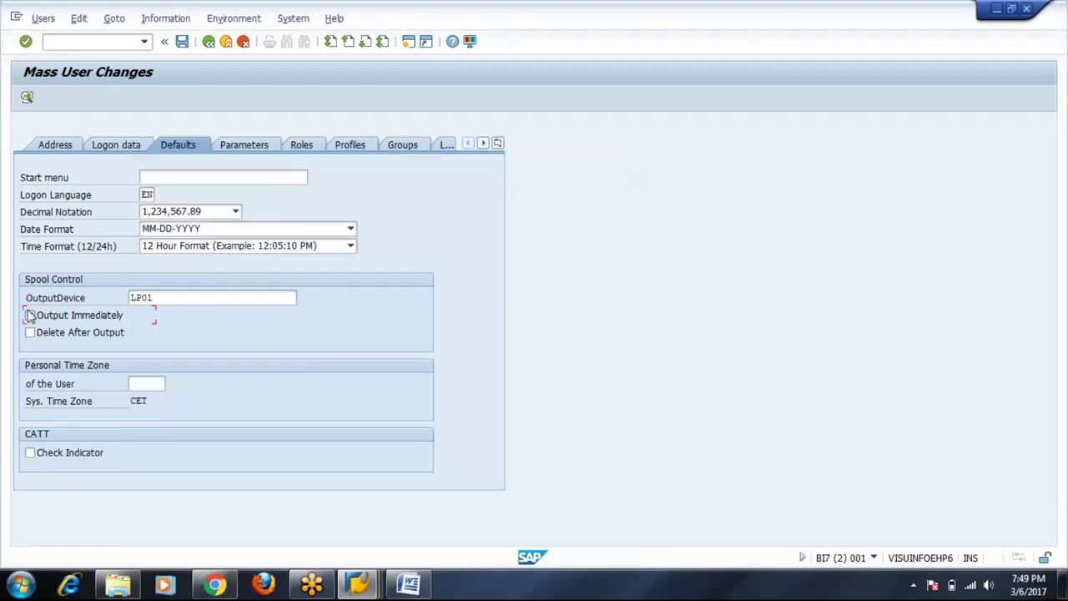
pyautogui.click(154, 384)
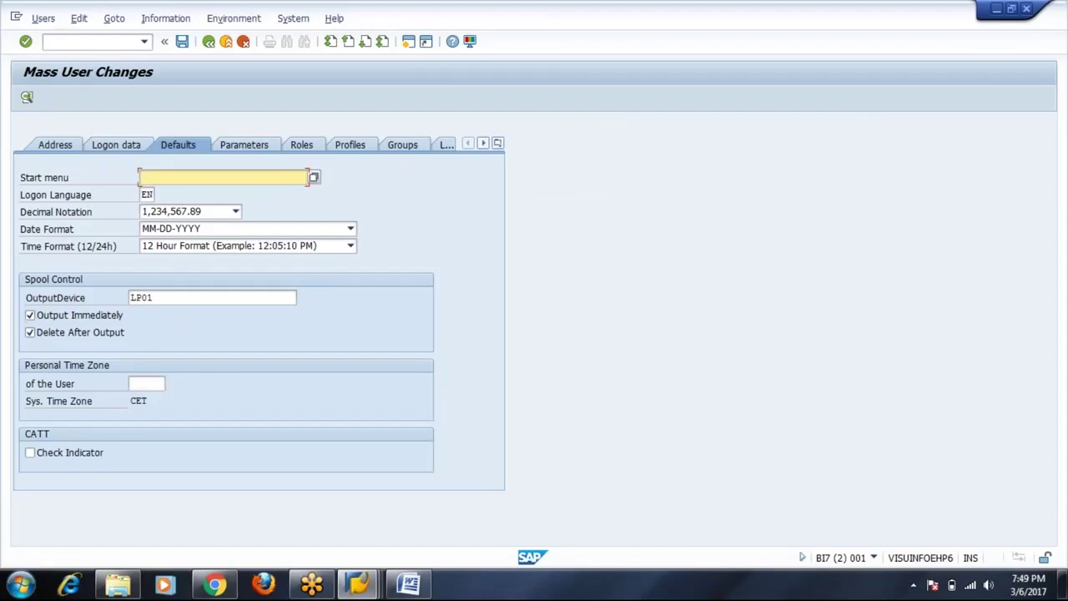
pyautogui.click(154, 383)
pyautogui.click(158, 399)
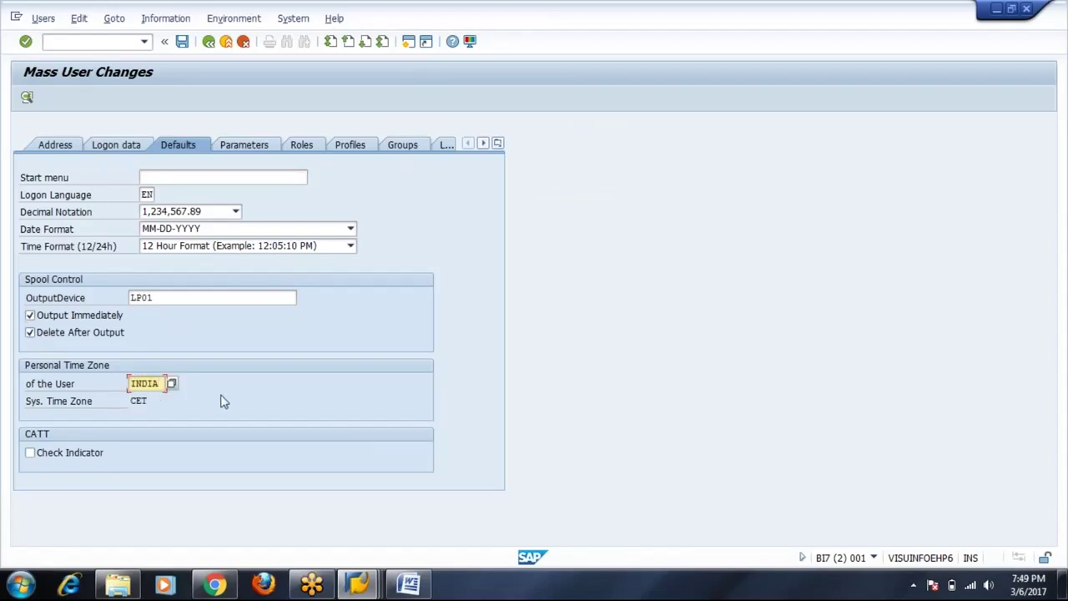
# Assign role X:BW:REPORTING_ACCESS and check its generated profile T-B7970011 on the Profiles tab.
pyautogui.click(254, 146)
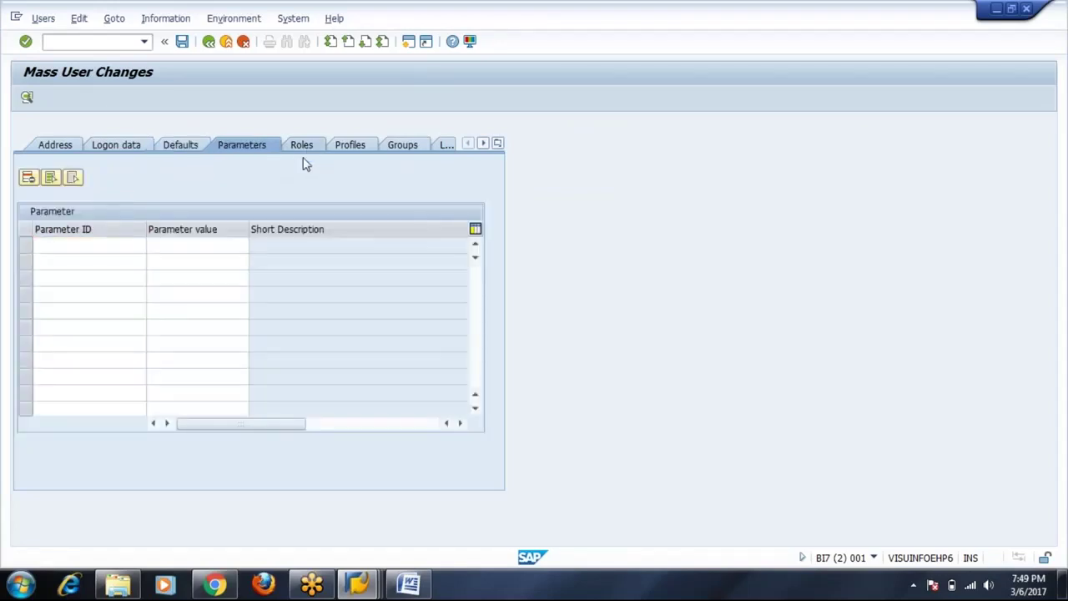
pyautogui.click(301, 146)
pyautogui.click(97, 245)
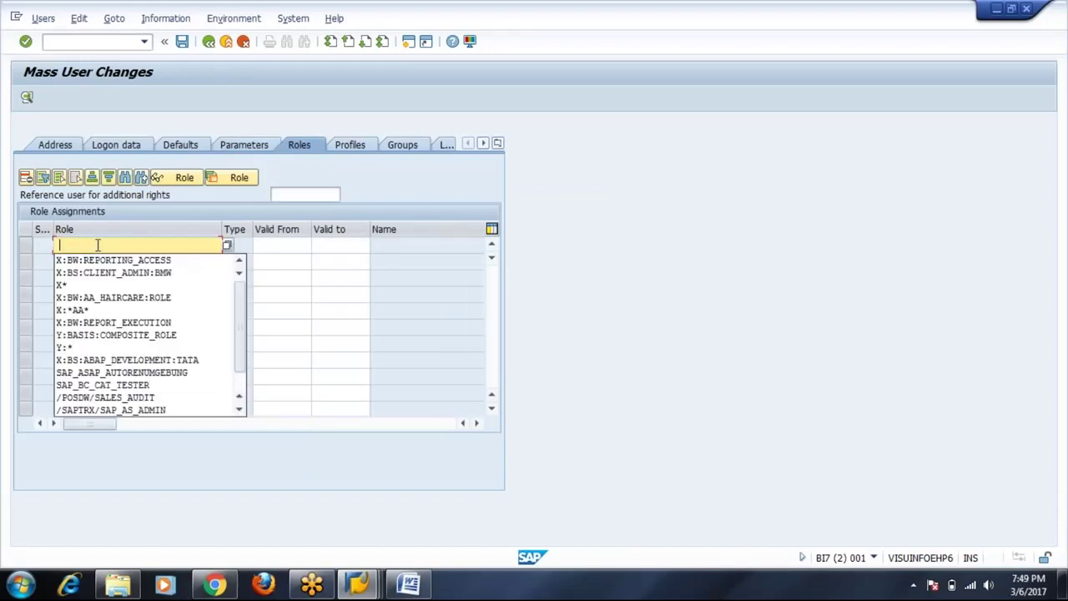
pyautogui.click(100, 260)
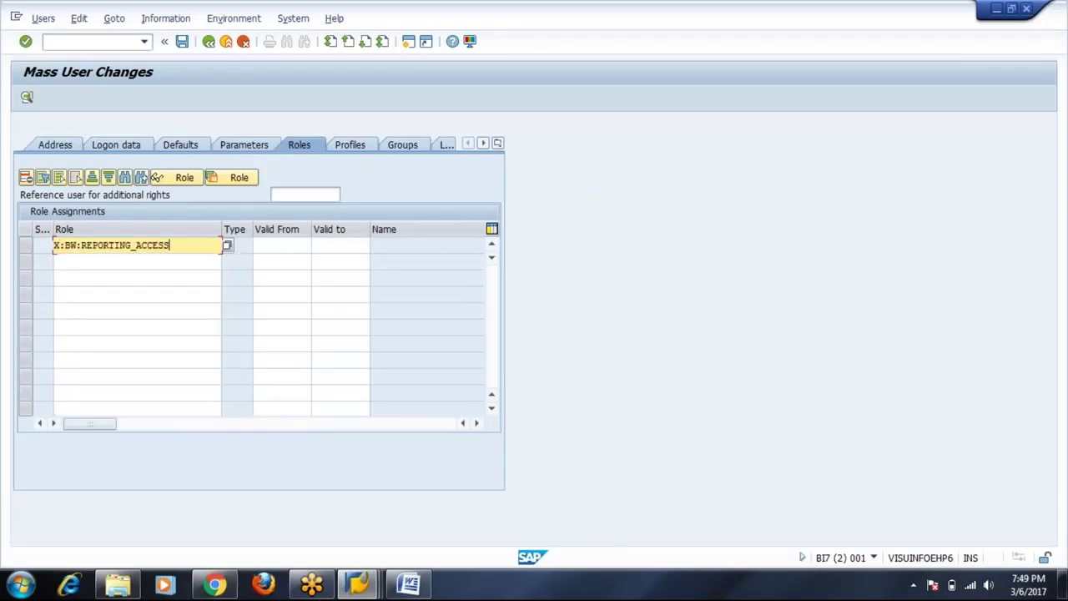
pyautogui.press('Return')
pyautogui.click(350, 147)
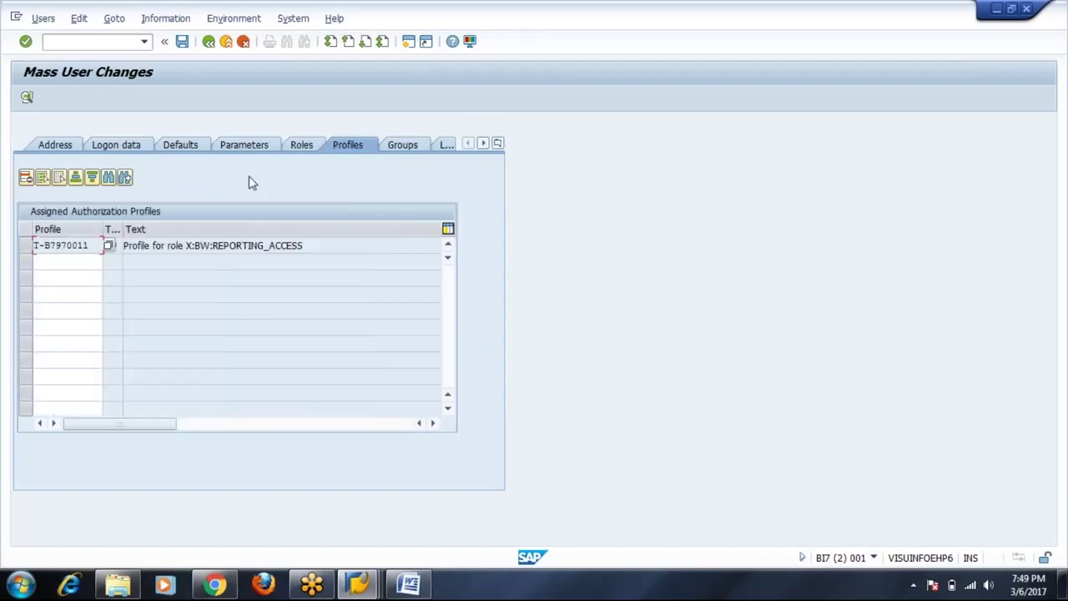
# Save and confirm the mass changes, then expand the TEST1, TEST2 and TEST3 creation log entries.
pyautogui.click(181, 41)
pyautogui.press('Return')
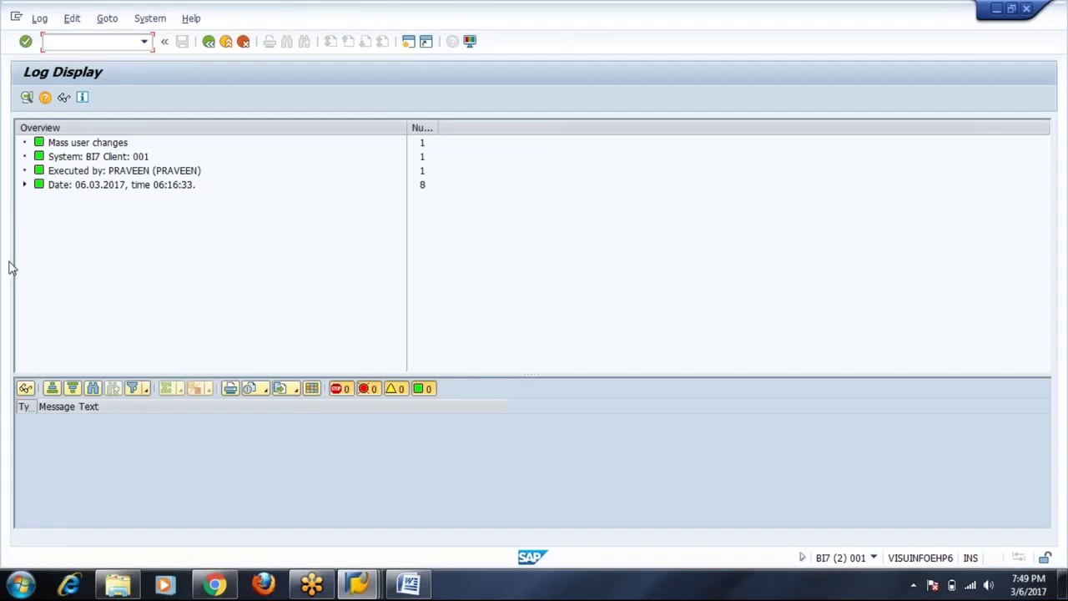
pyautogui.click(25, 184)
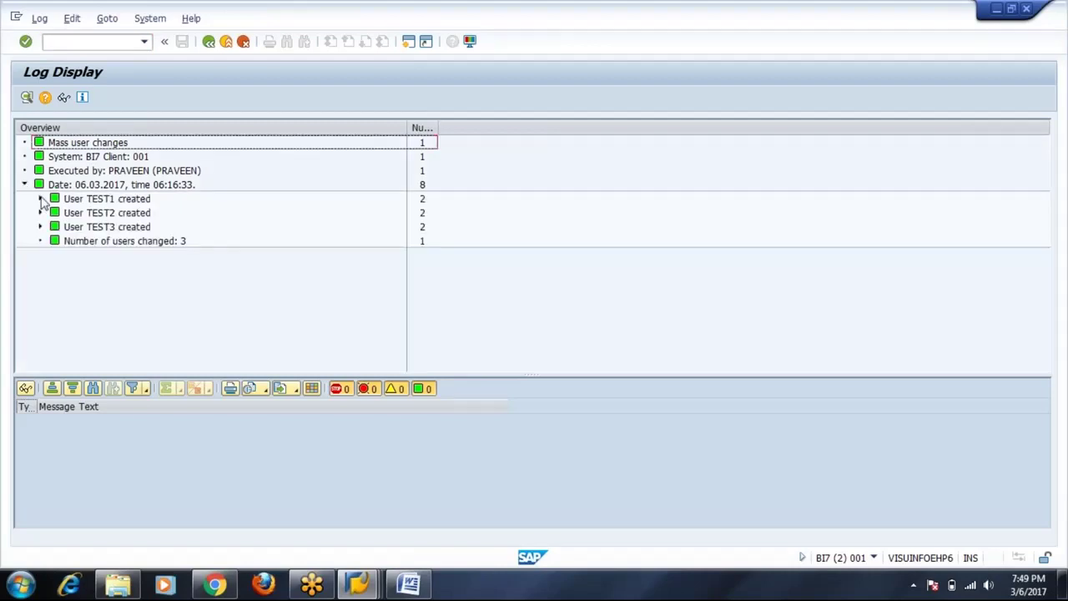
pyautogui.click(40, 199)
pyautogui.click(175, 216)
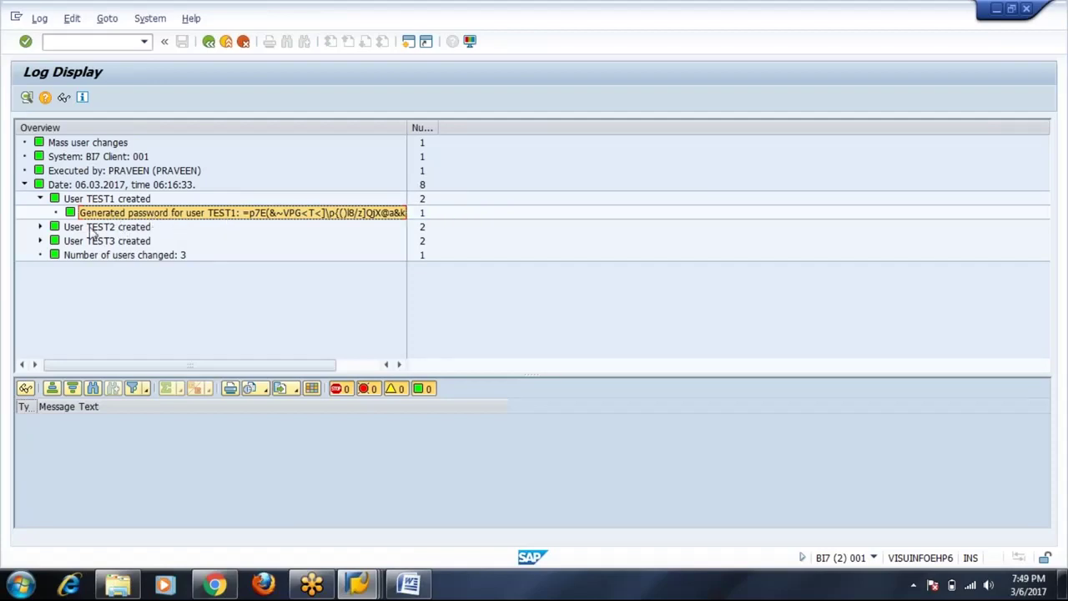
pyautogui.click(40, 227)
pyautogui.click(40, 255)
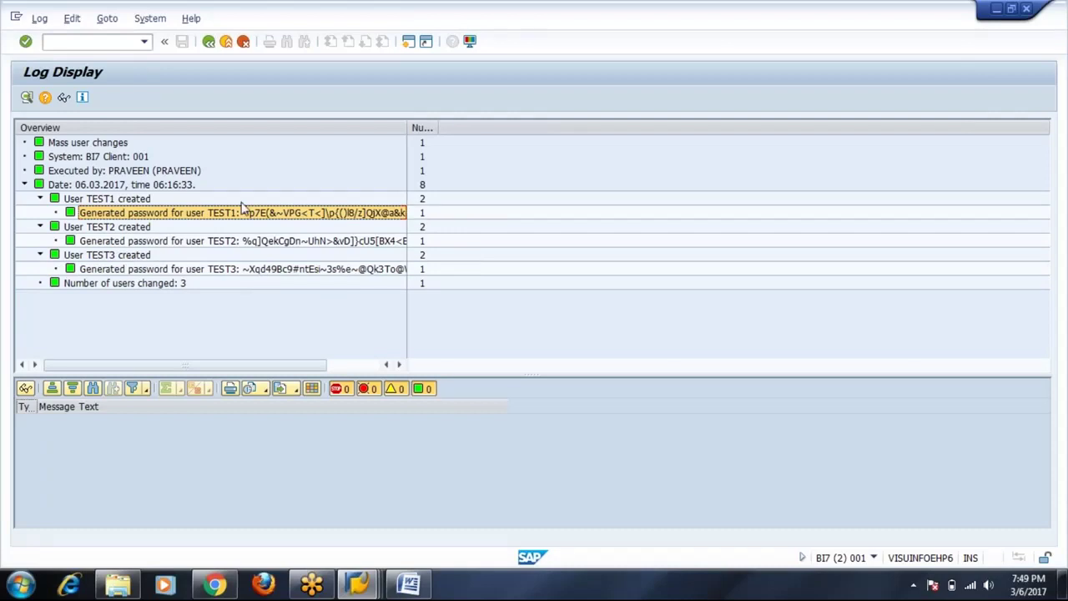
# In /nsu01, display user TEST1 and check its logon data, defaults and roles.
pyautogui.moveTo(373, 593)
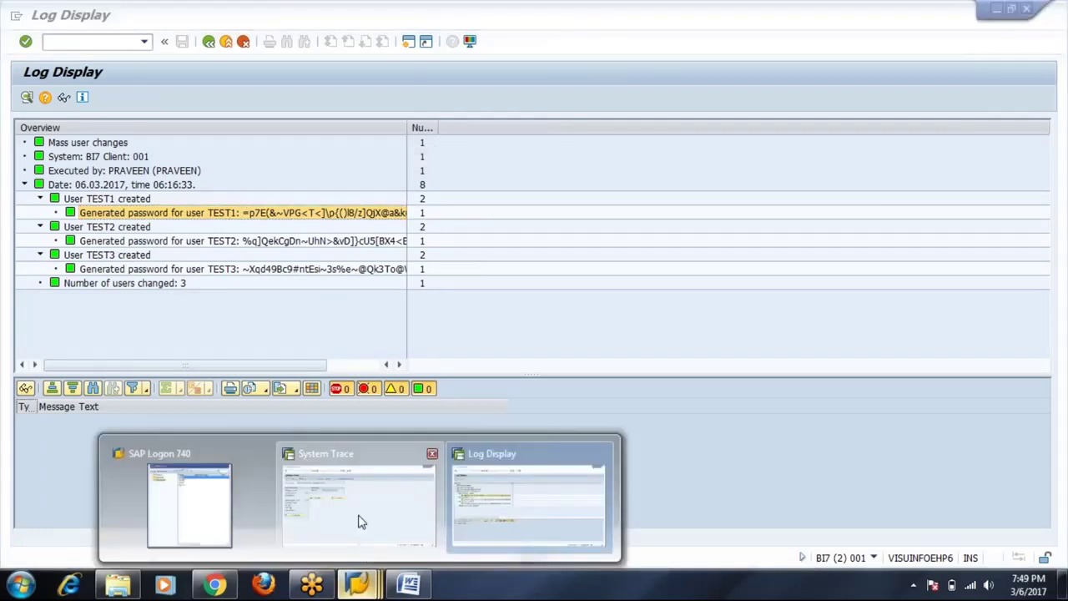
pyautogui.click(358, 520)
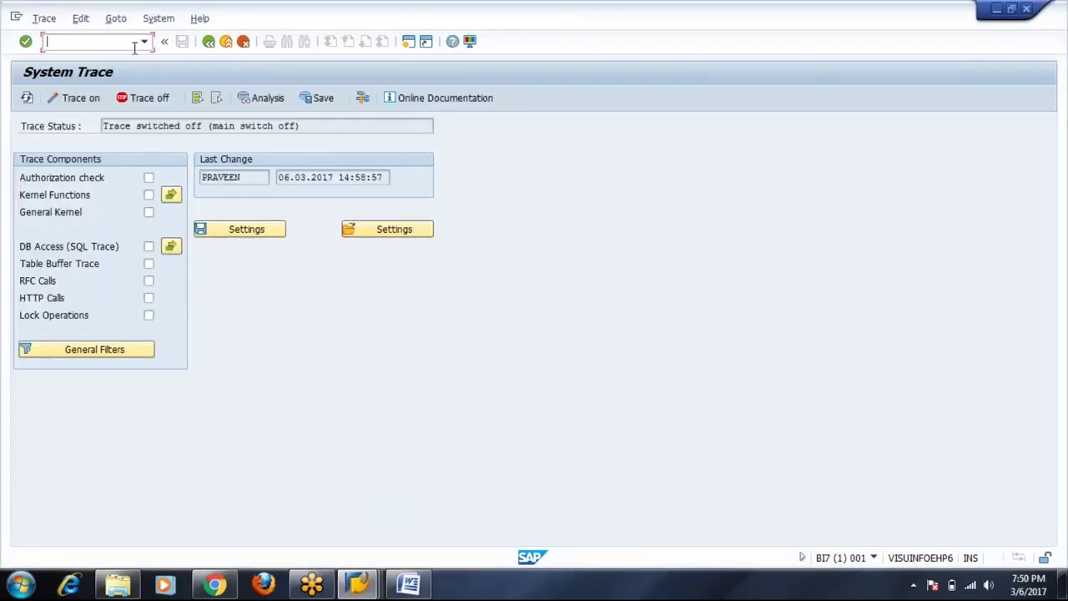
pyautogui.write('/nsu01')
pyautogui.press('Return')
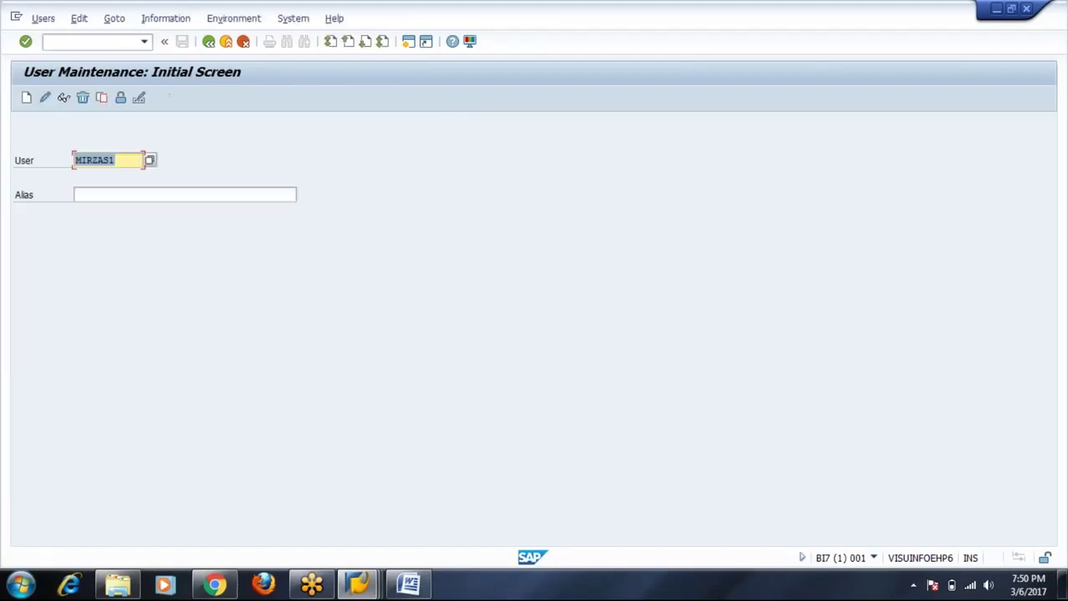
pyautogui.press('BackSpace')
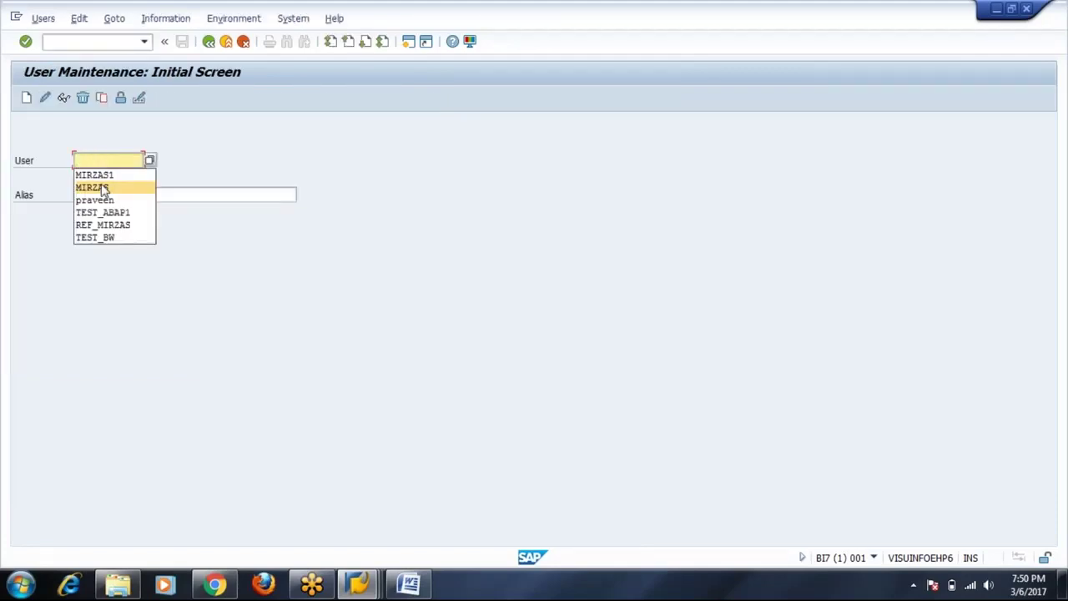
pyautogui.click(106, 156)
pyautogui.write('TEST')
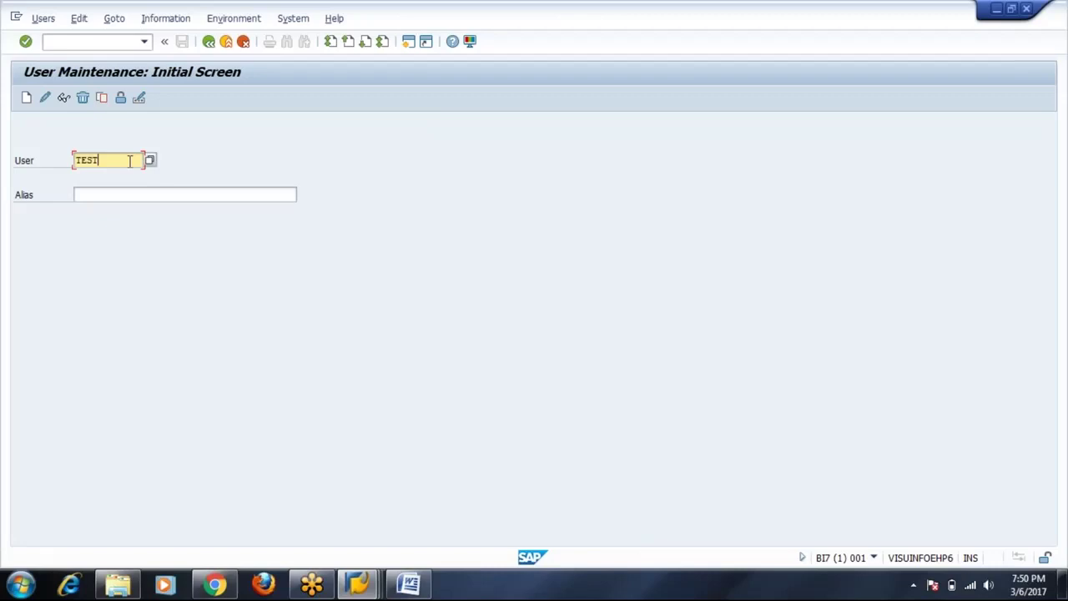
pyautogui.write('1')
pyautogui.press('Return')
pyautogui.click(64, 98)
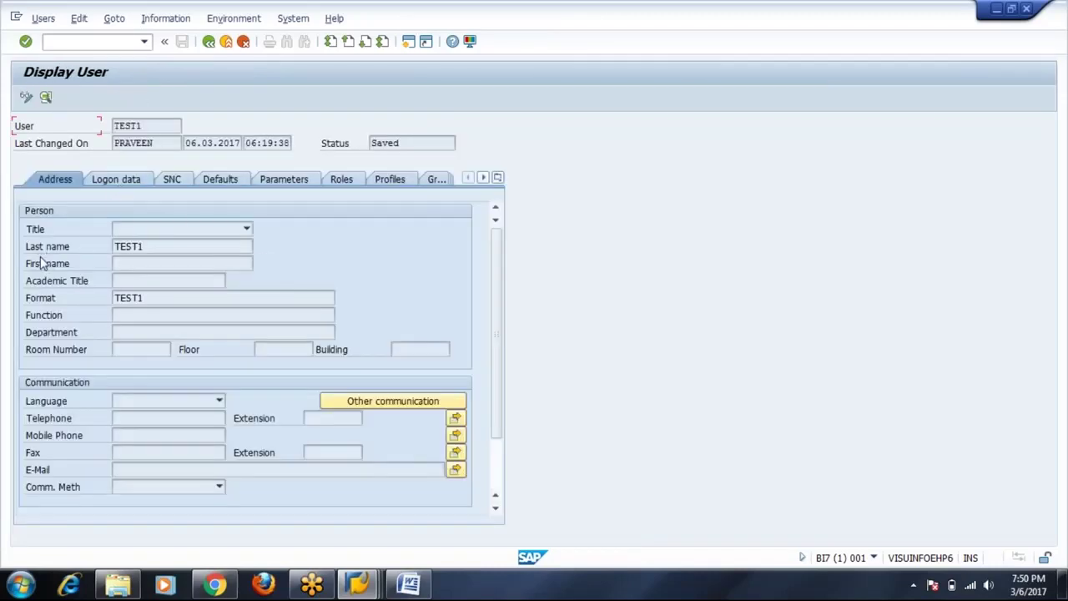
pyautogui.doubleClick(130, 243)
pyautogui.click(122, 185)
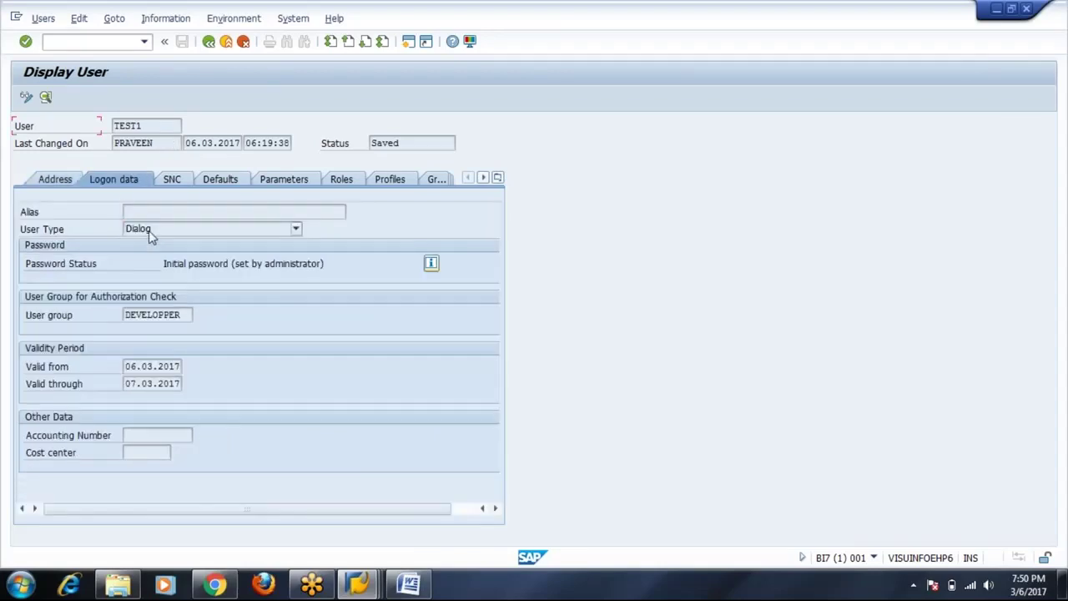
pyautogui.click(217, 182)
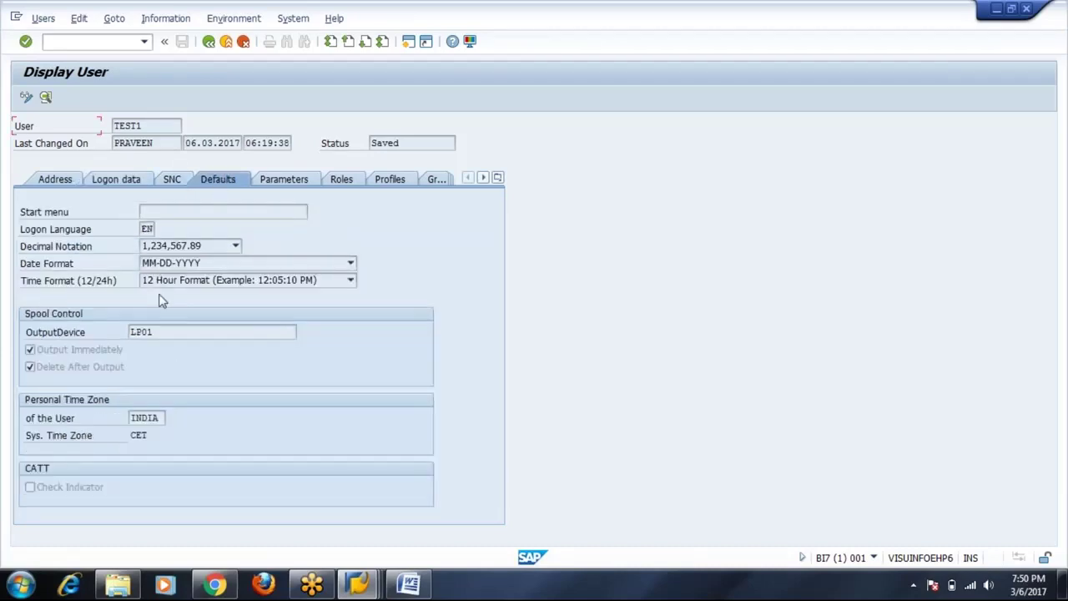
pyautogui.click(359, 179)
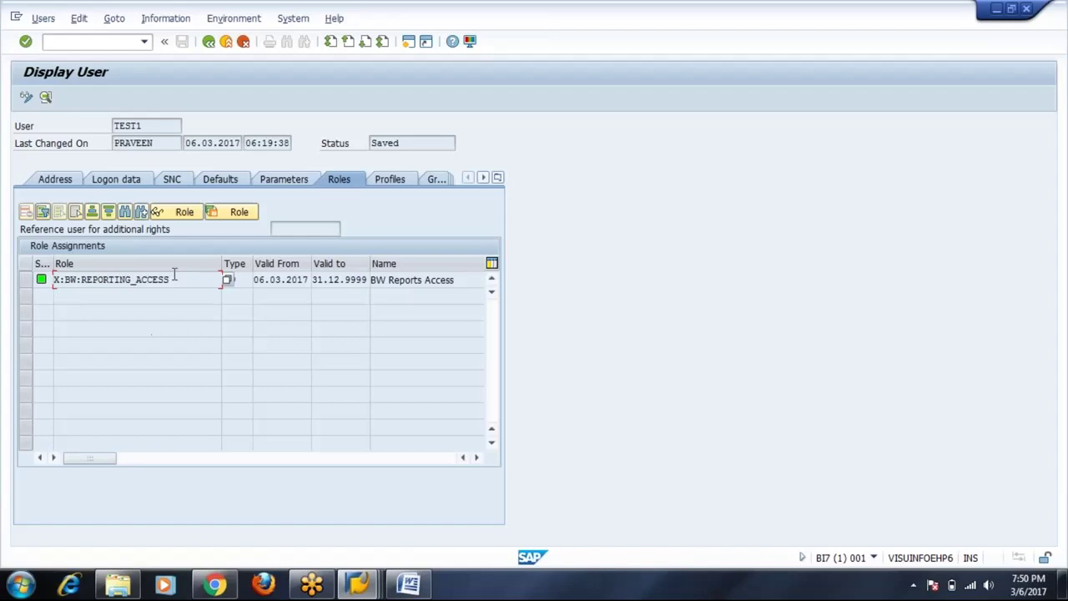
# Open user TEST3 for change, check its logon data and roles, save, and exit.
pyautogui.click(209, 41)
pyautogui.click(118, 160)
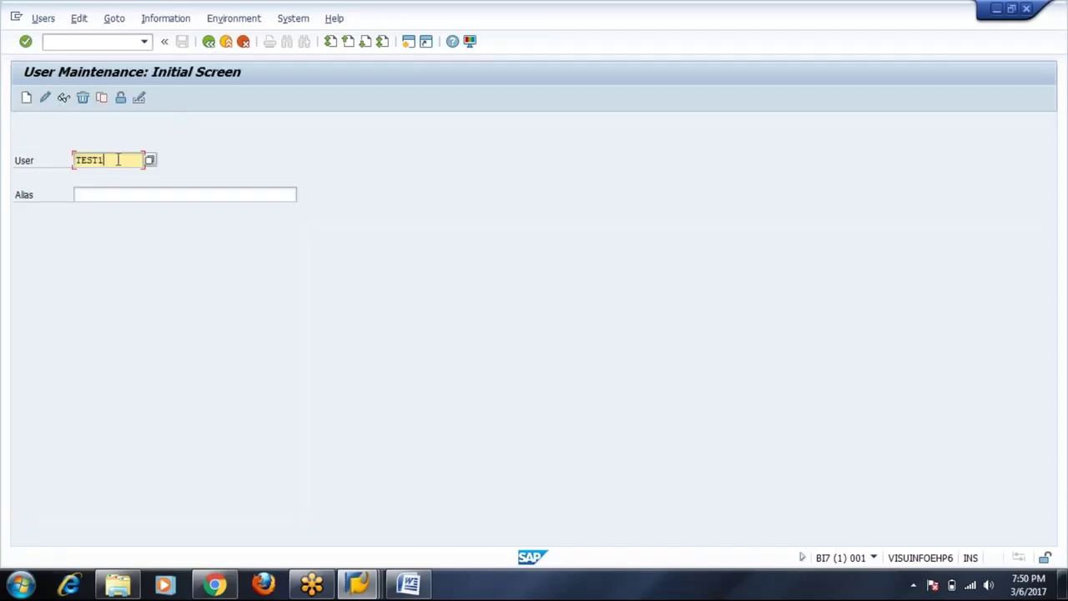
pyautogui.press('BackSpace')
pyautogui.write('3')
pyautogui.click(45, 97)
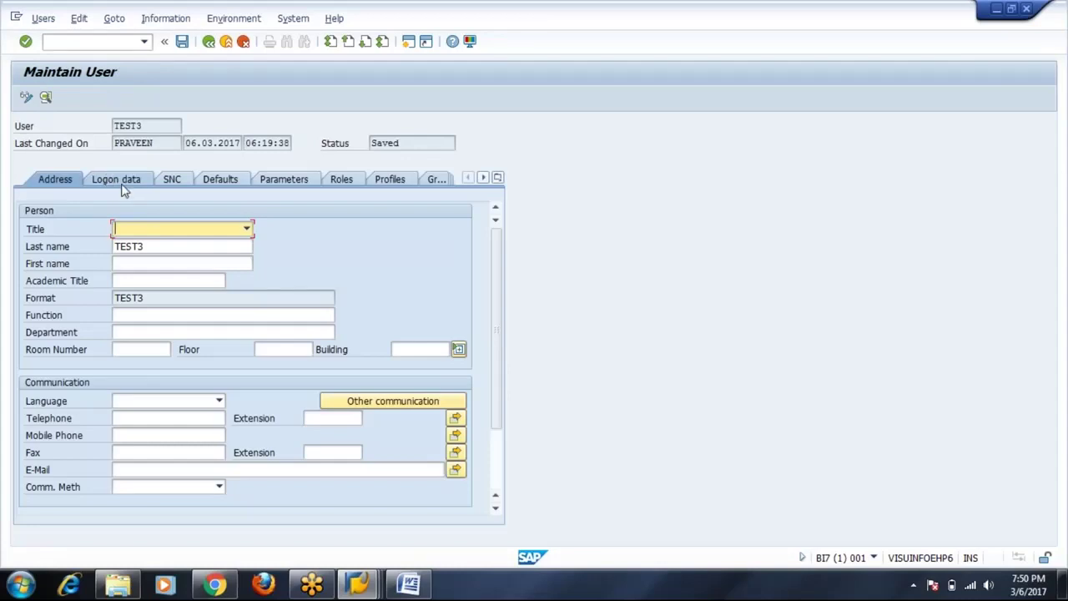
pyautogui.click(122, 186)
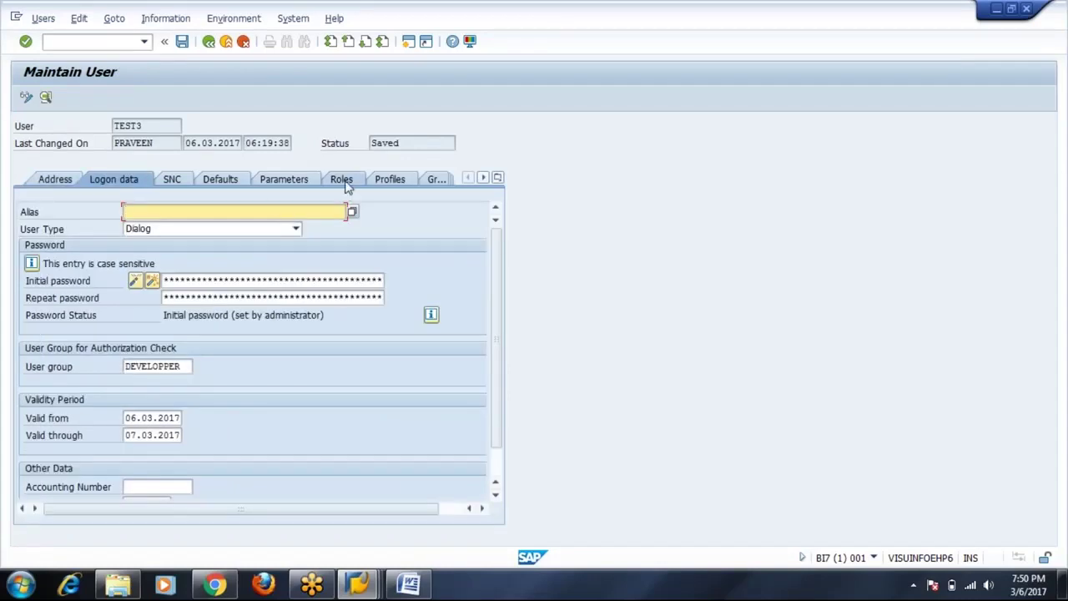
pyautogui.click(345, 183)
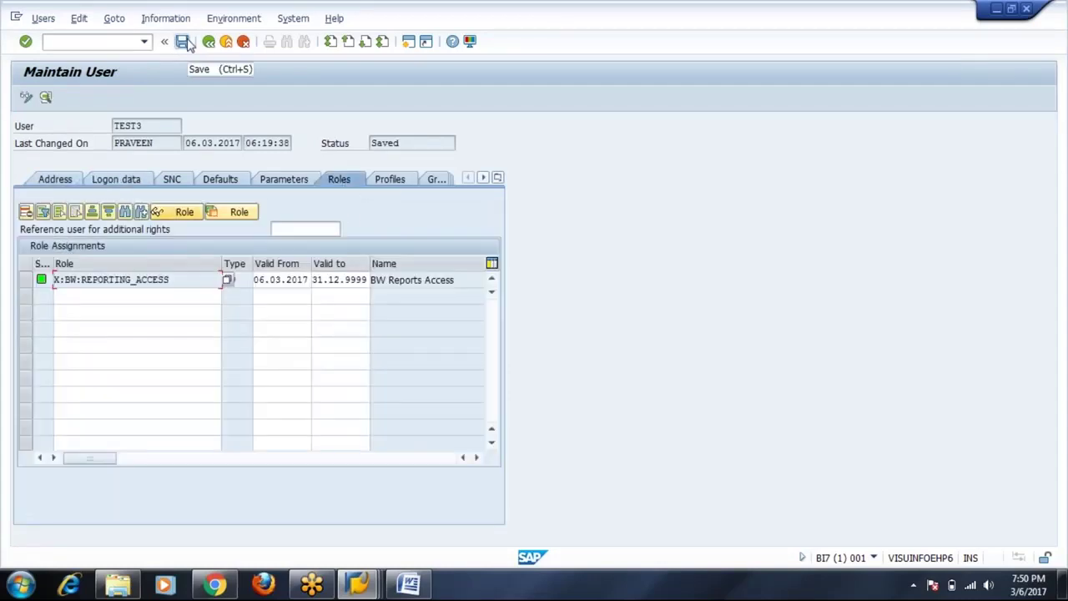
pyautogui.click(183, 42)
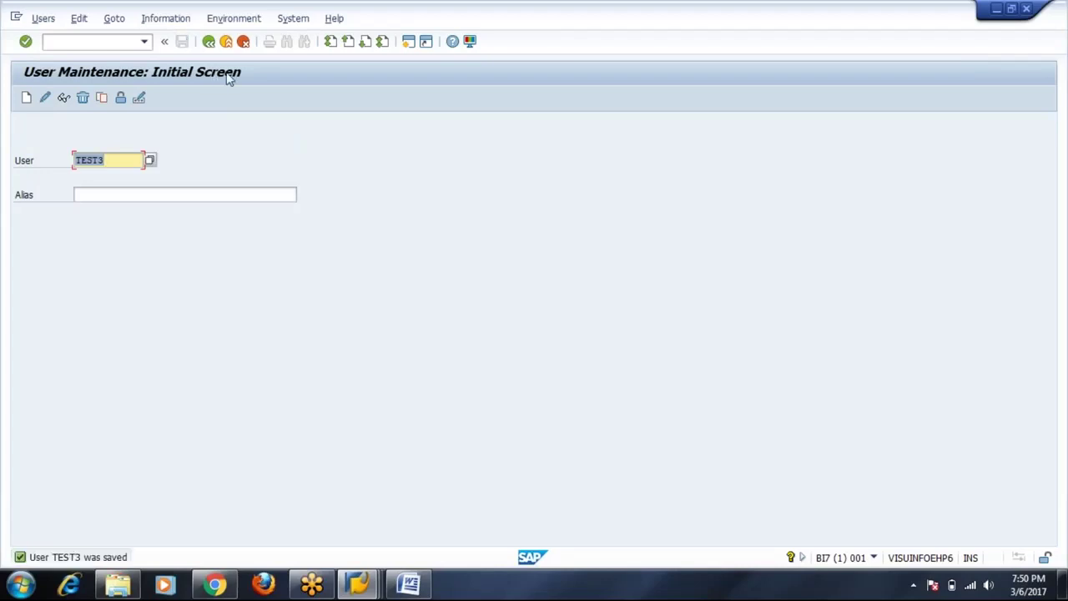
pyautogui.click(209, 42)
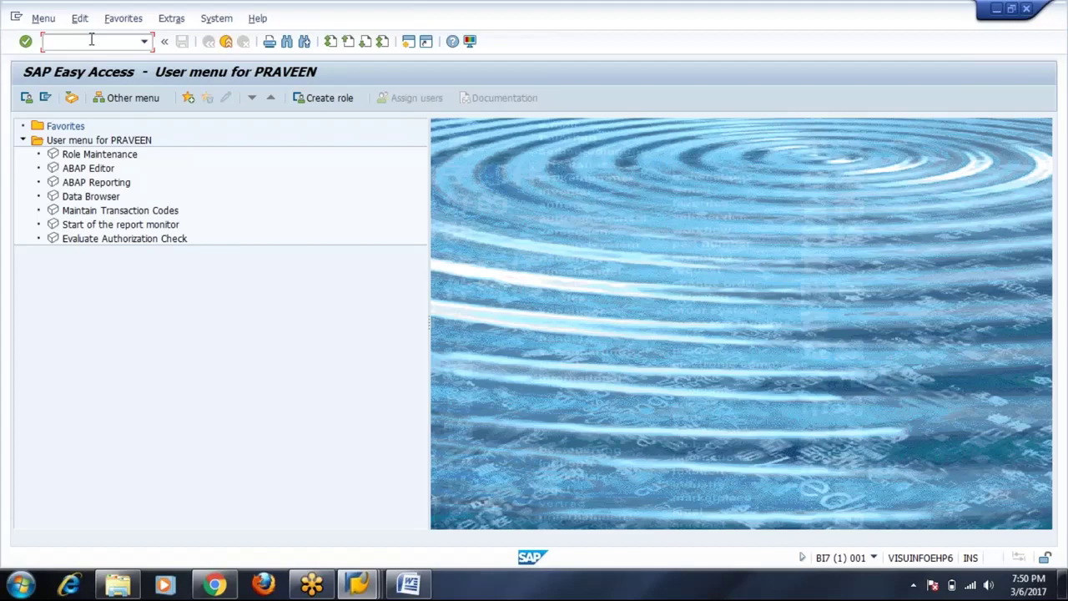
# Change TEST1–TEST3 in SU10 and remove the X:BW:REPORTING_ACCESS role row.
pyautogui.click(227, 41)
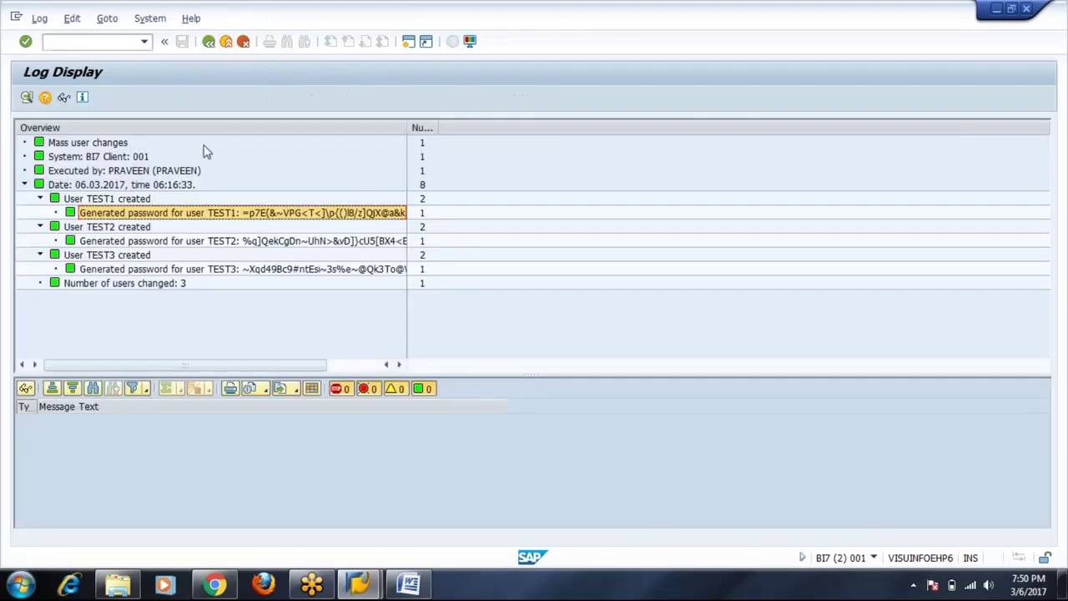
pyautogui.click(209, 42)
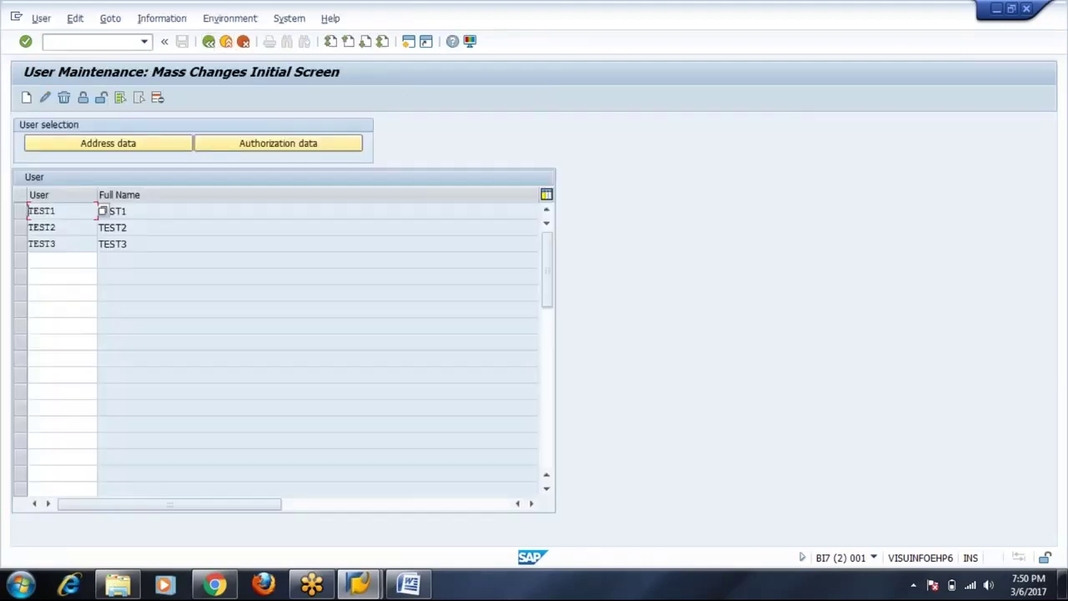
pyautogui.click(45, 97)
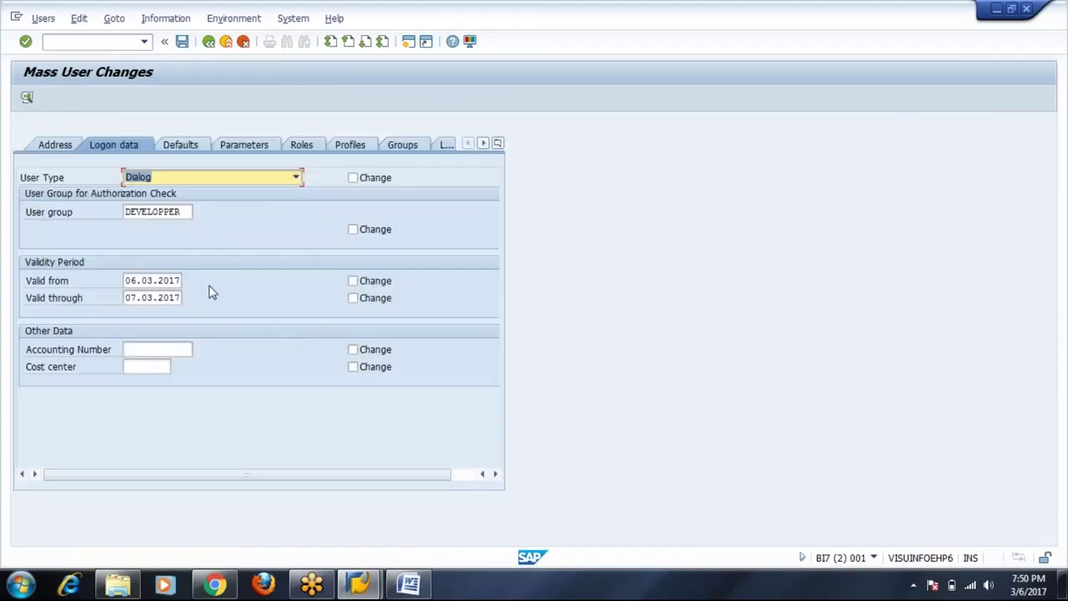
pyautogui.click(317, 148)
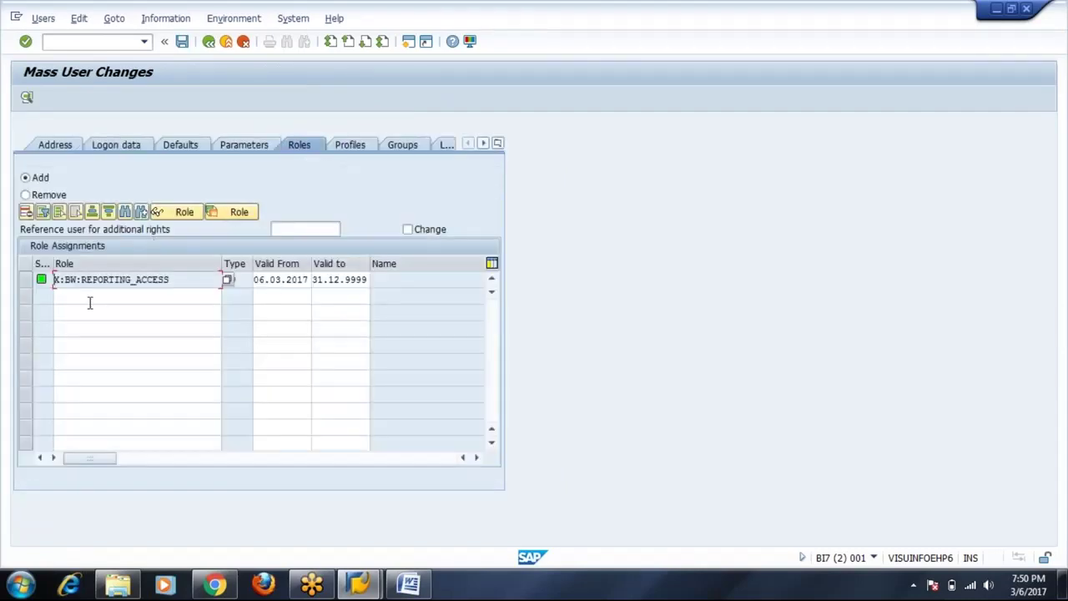
pyautogui.click(26, 279)
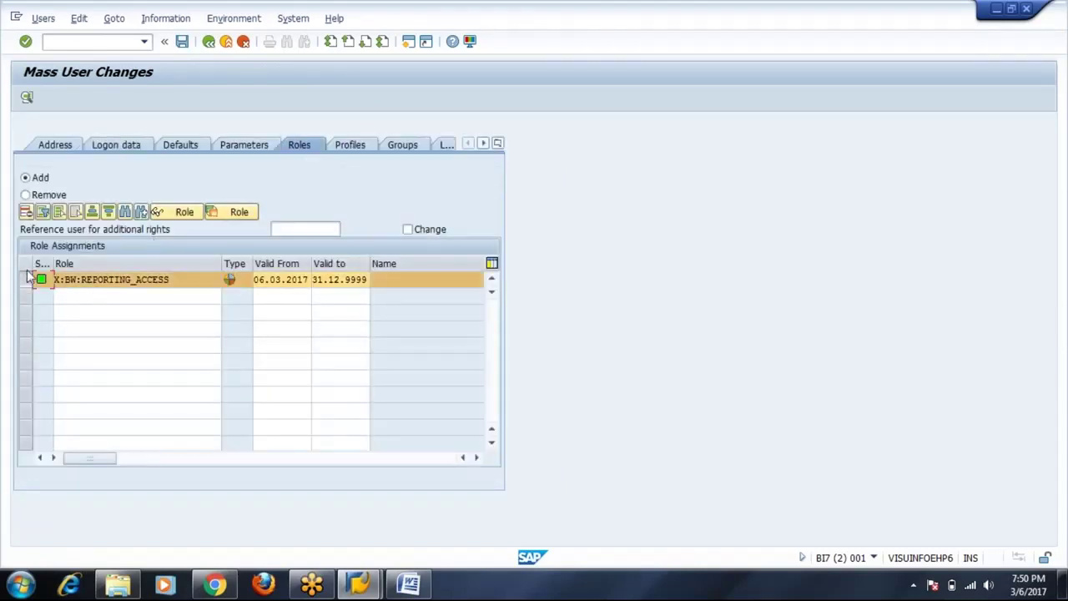
pyautogui.click(26, 211)
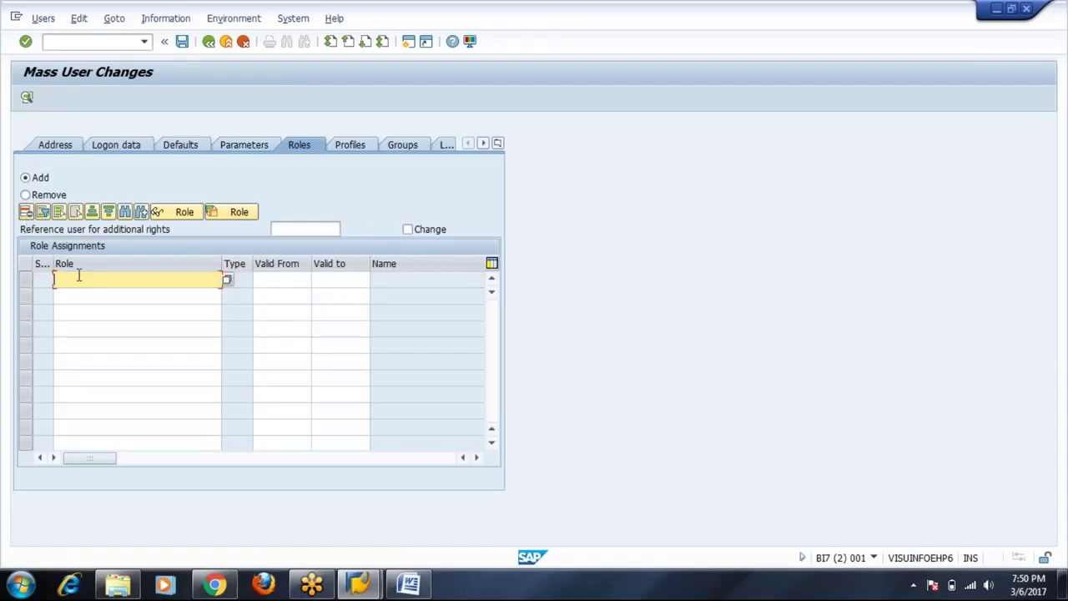
# Search roles with X* and add X:SC:SEC_TESTING:TATA to the role assignments.
pyautogui.write('X*')
pyautogui.press('Return')
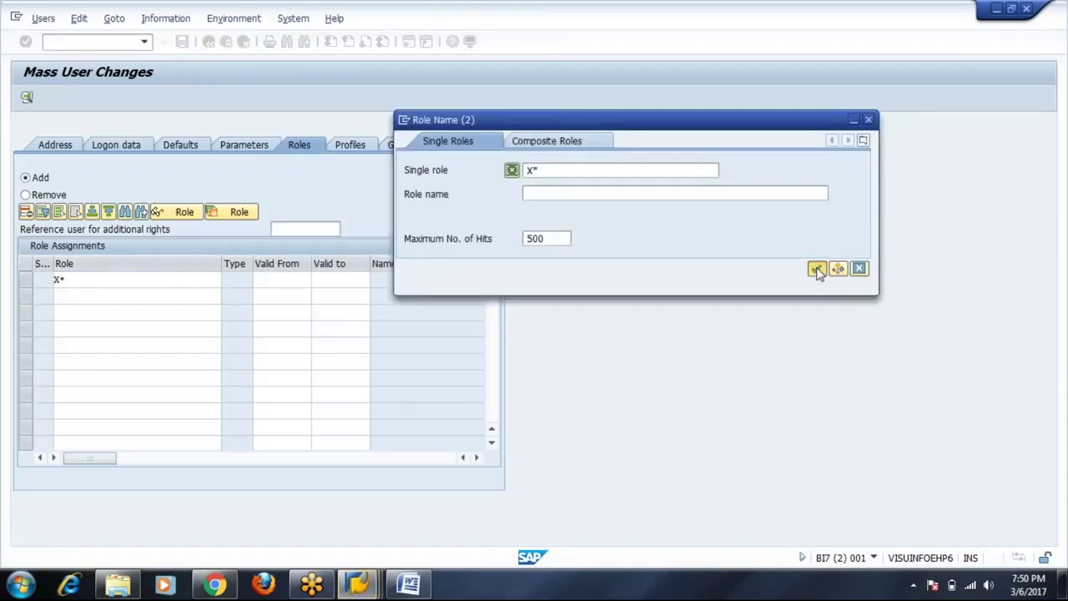
pyautogui.click(817, 268)
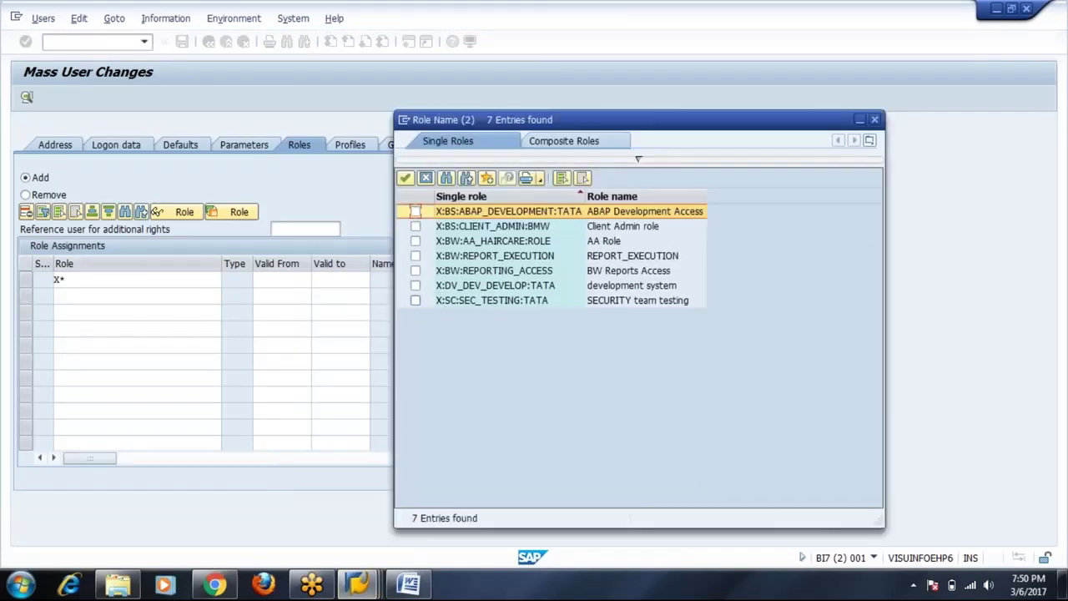
pyautogui.click(414, 300)
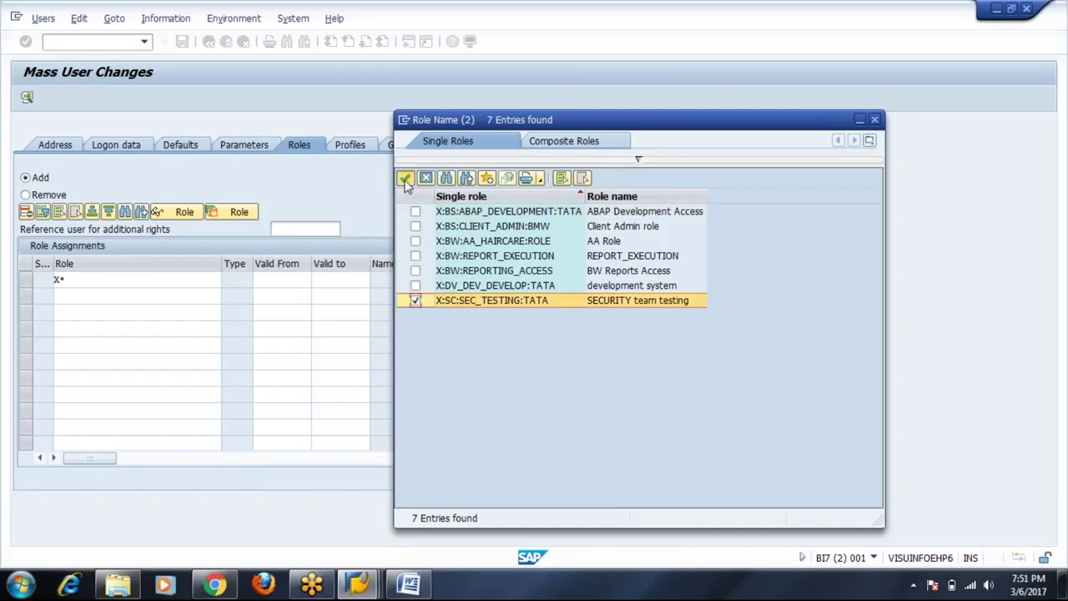
pyautogui.click(405, 178)
pyautogui.press('Return')
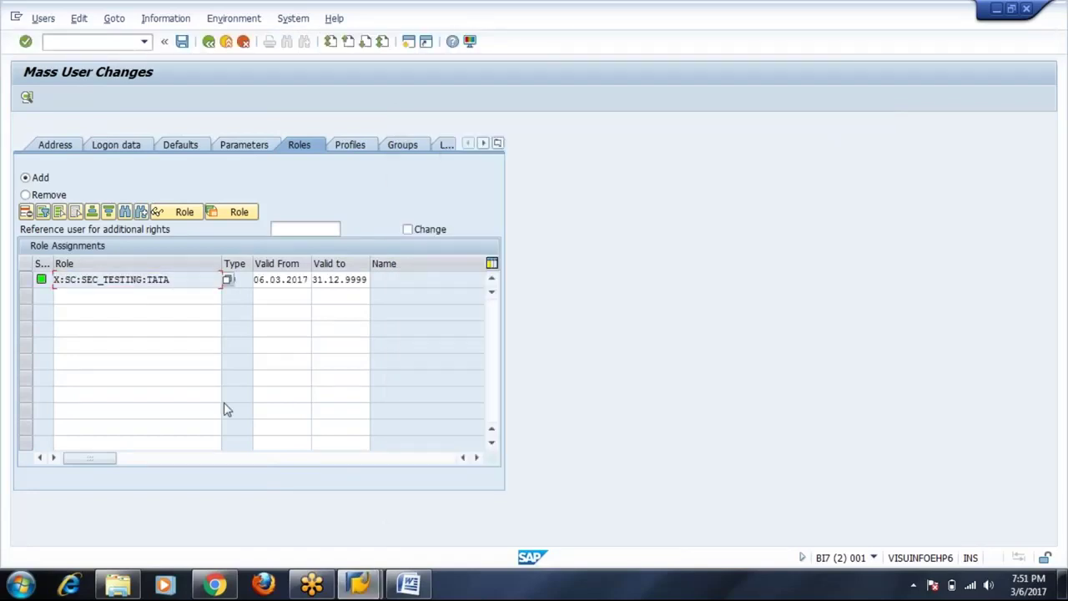
# Save the role change for 3 users, expand the 06:20:42 log entry, and return.
pyautogui.click(182, 44)
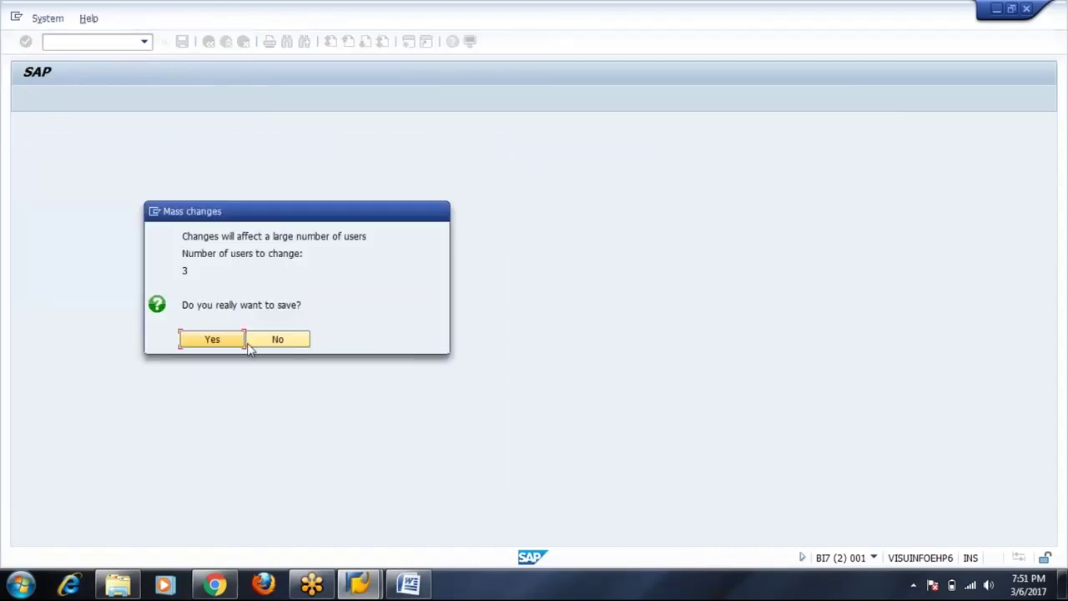
pyautogui.click(226, 344)
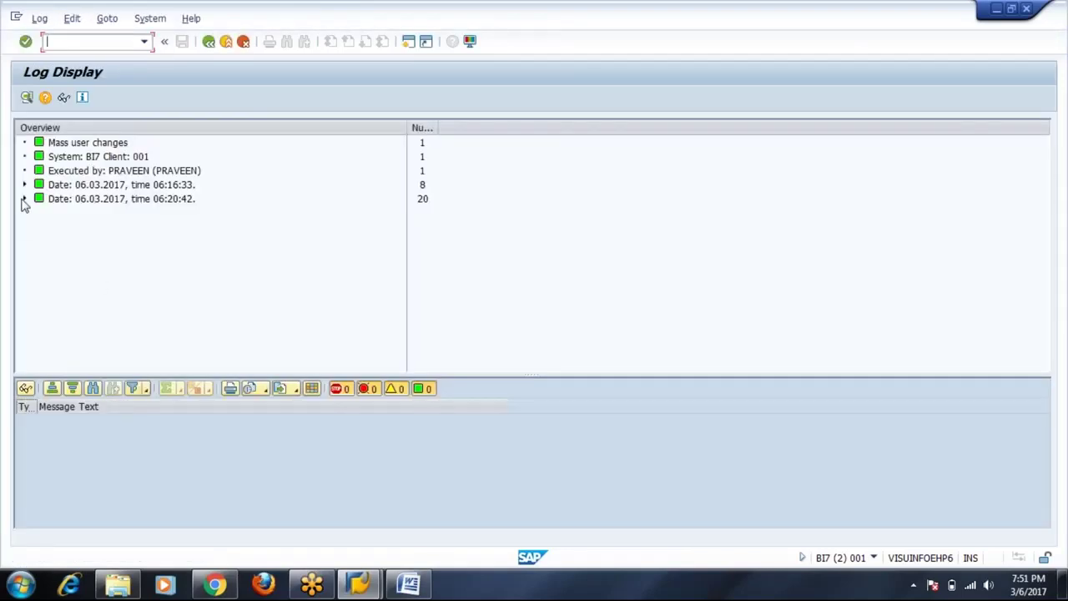
pyautogui.click(25, 199)
pyautogui.click(24, 185)
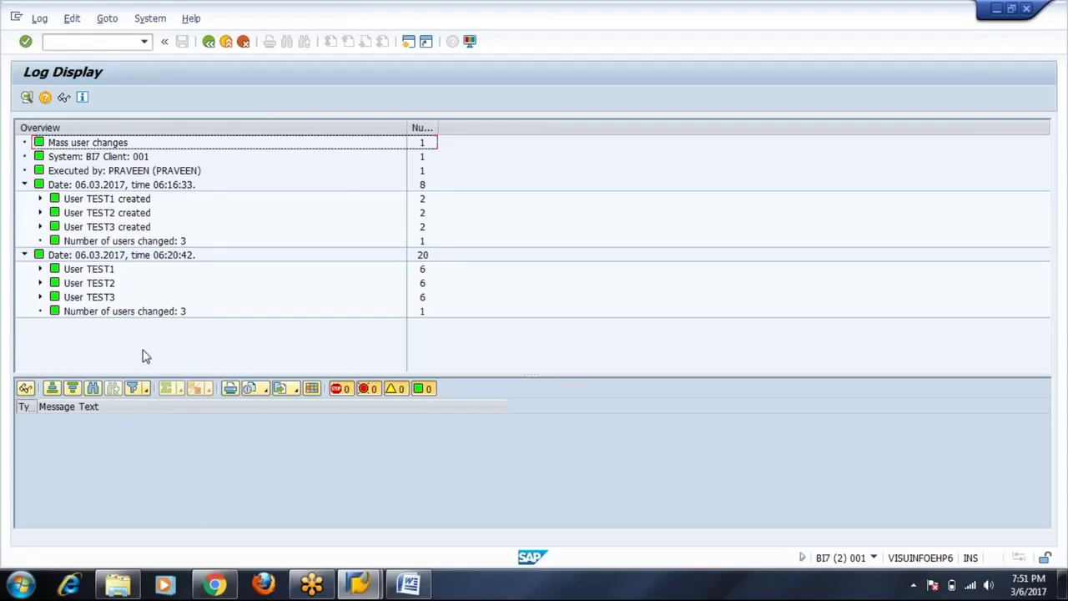
pyautogui.click(208, 42)
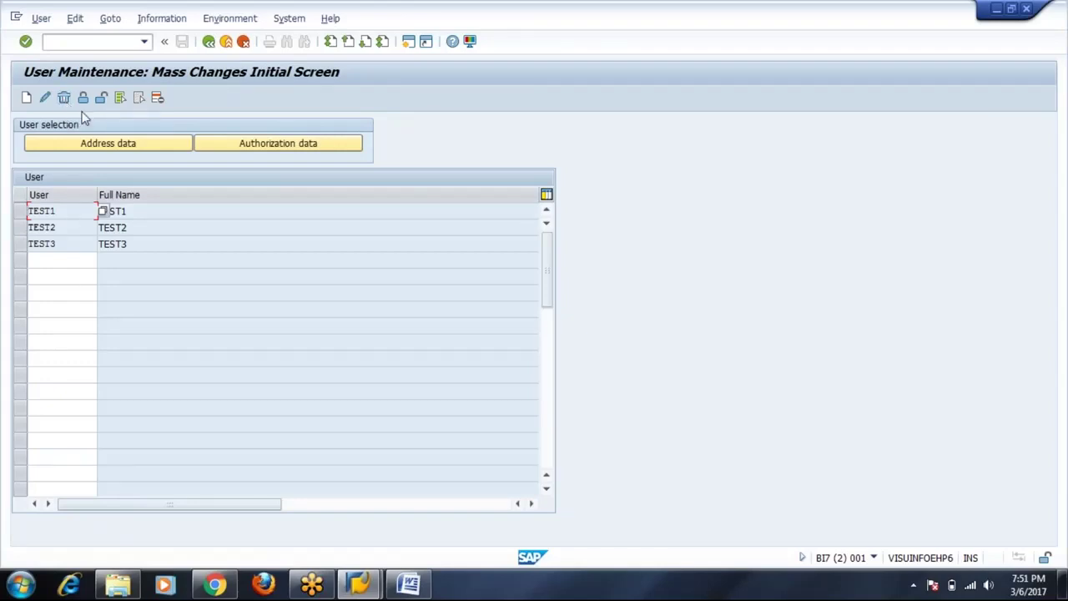
# Lock TEST1–TEST3, check the 06:21:18 lock log entry, then unlock them and return.
pyautogui.click(83, 98)
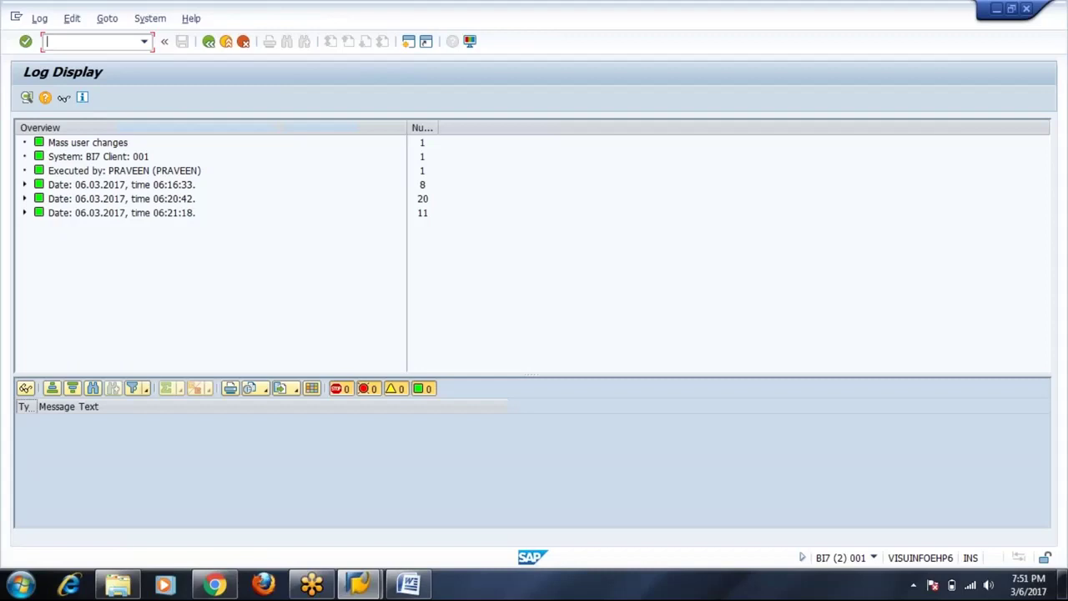
pyautogui.click(25, 185)
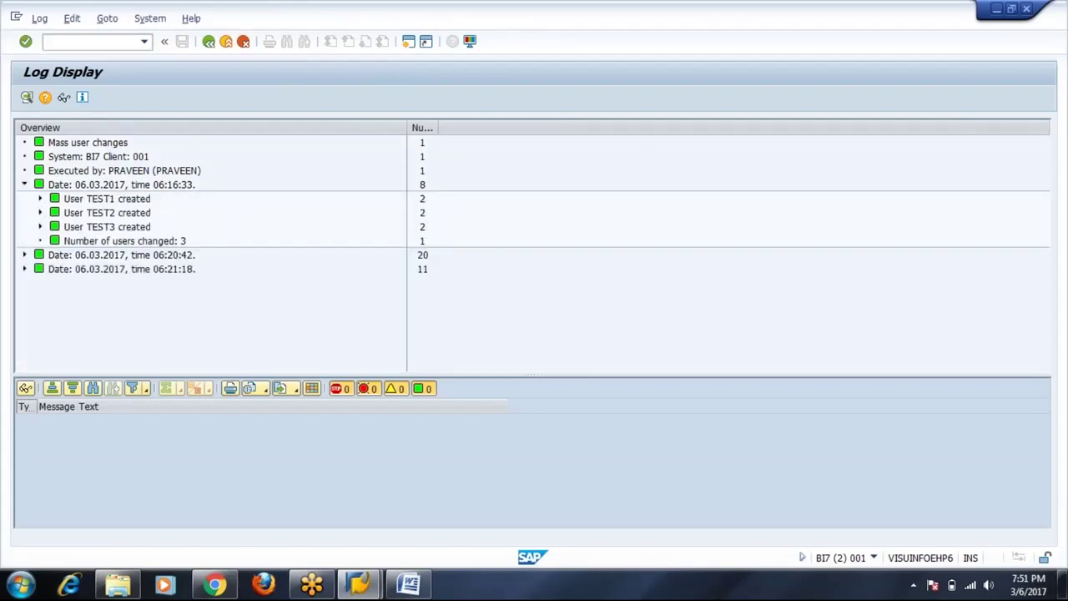
pyautogui.click(25, 269)
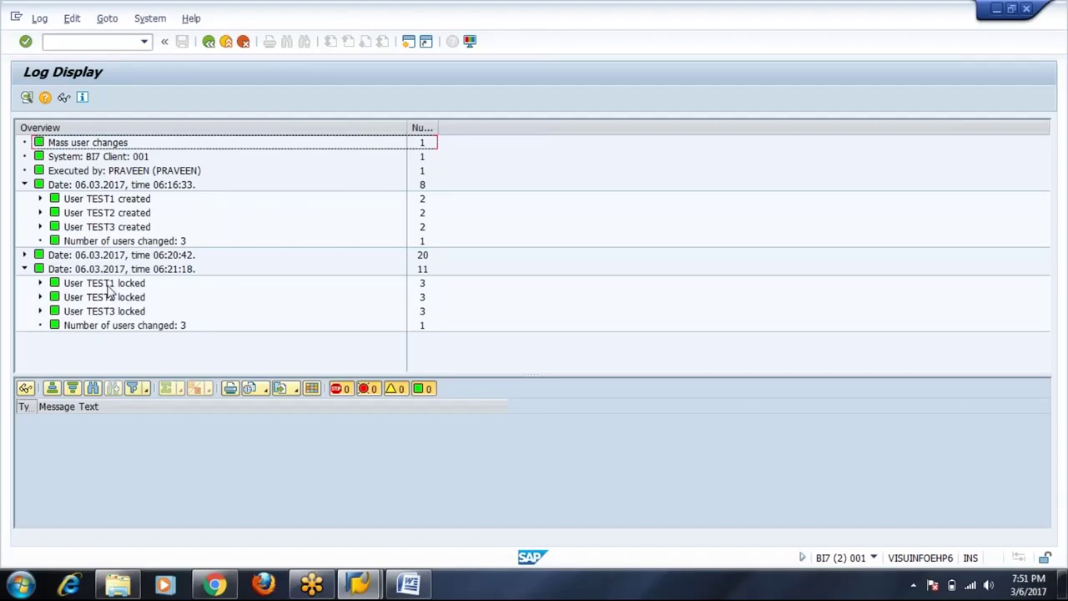
pyautogui.click(209, 42)
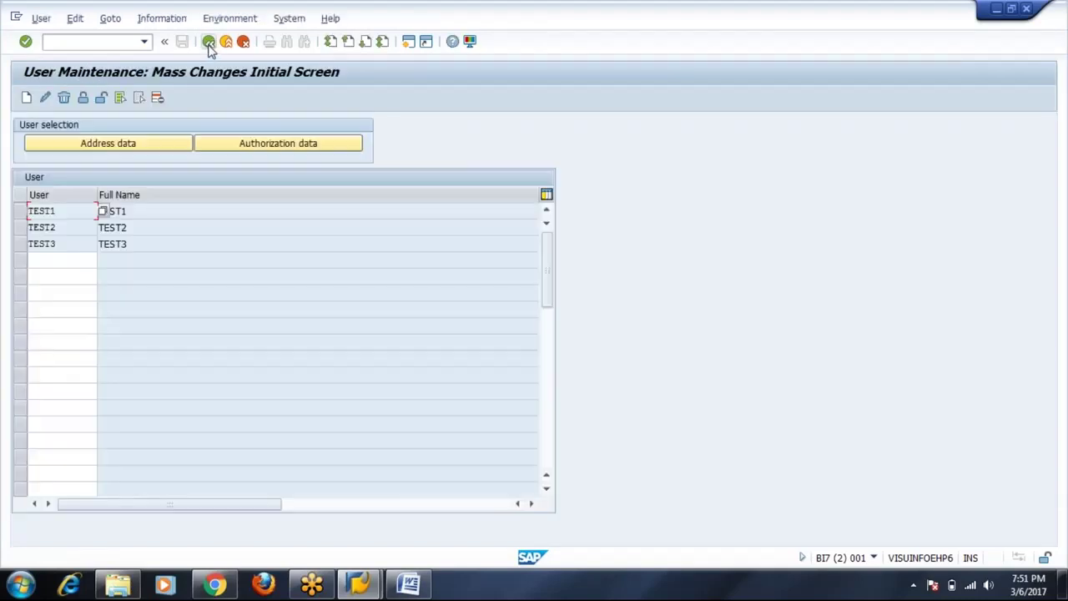
pyautogui.click(101, 98)
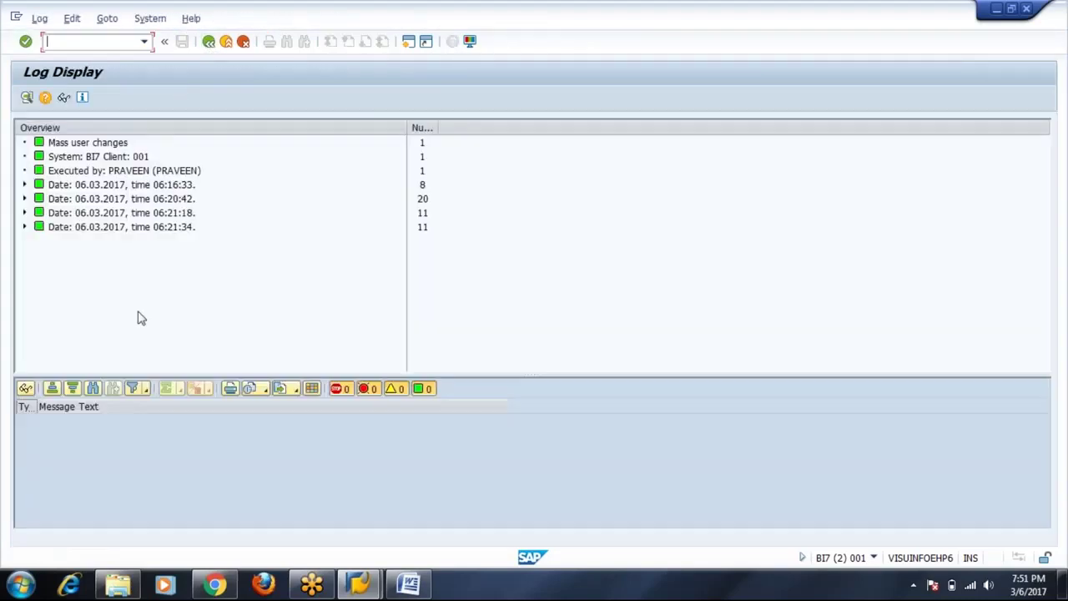
pyautogui.click(209, 42)
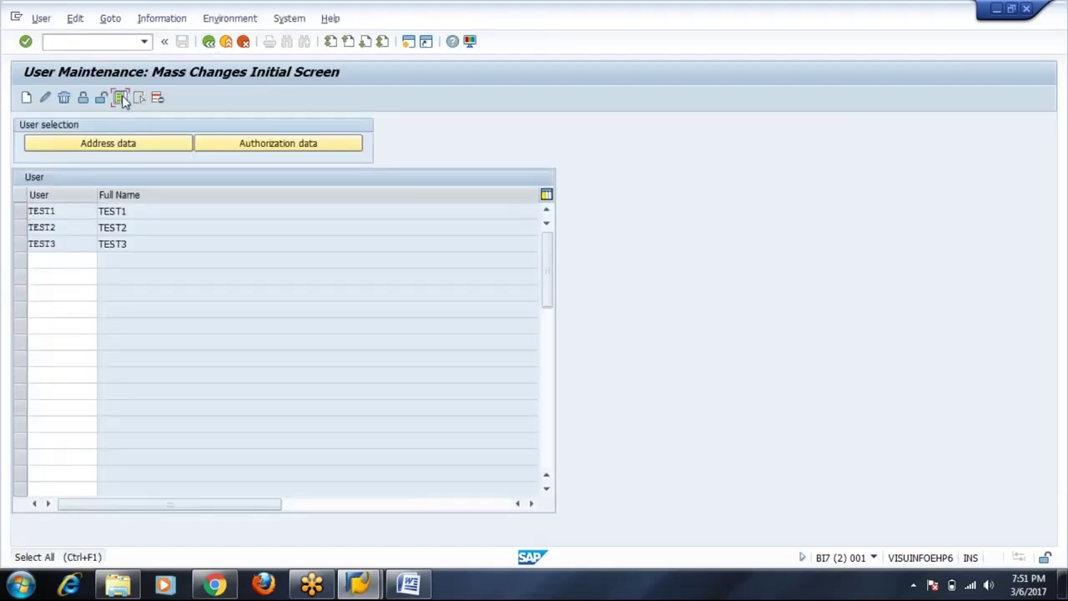
# Select all user rows in the SU10 list and clear them.
pyautogui.click(121, 98)
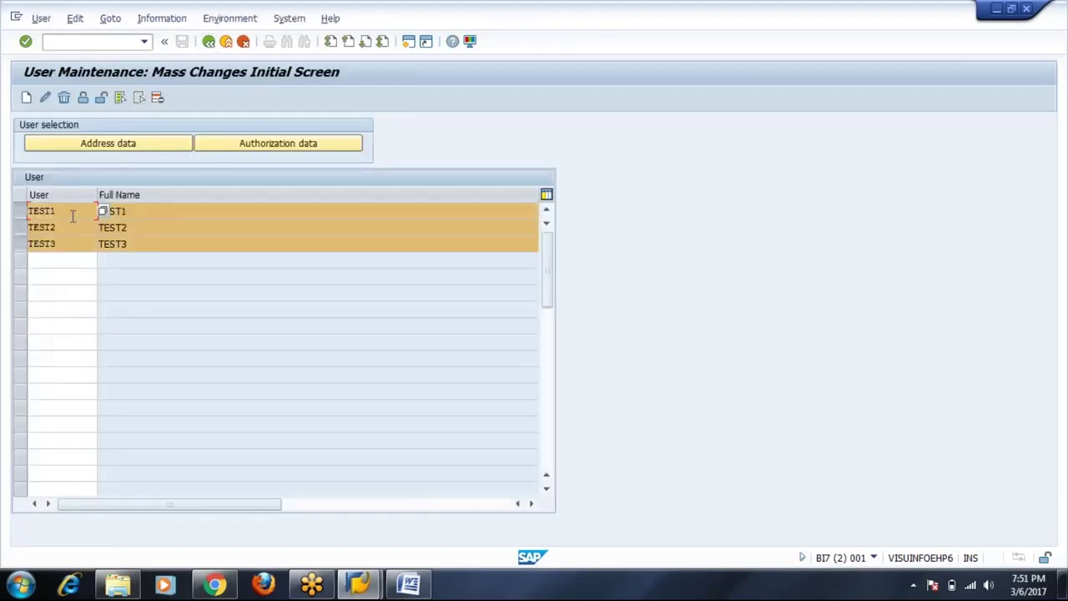
pyautogui.click(139, 98)
pyautogui.click(121, 98)
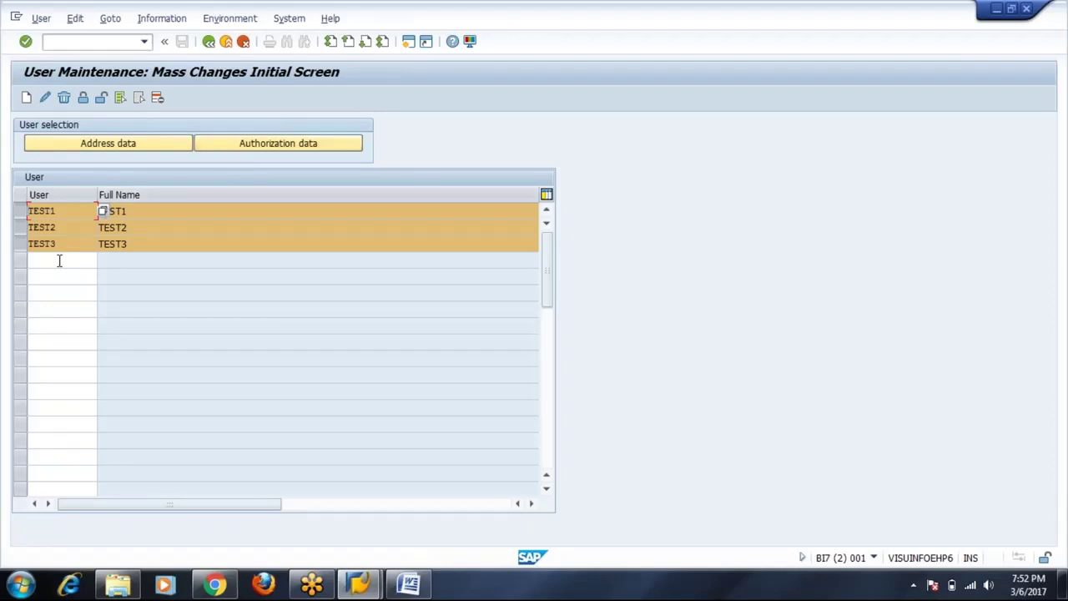
pyautogui.click(158, 98)
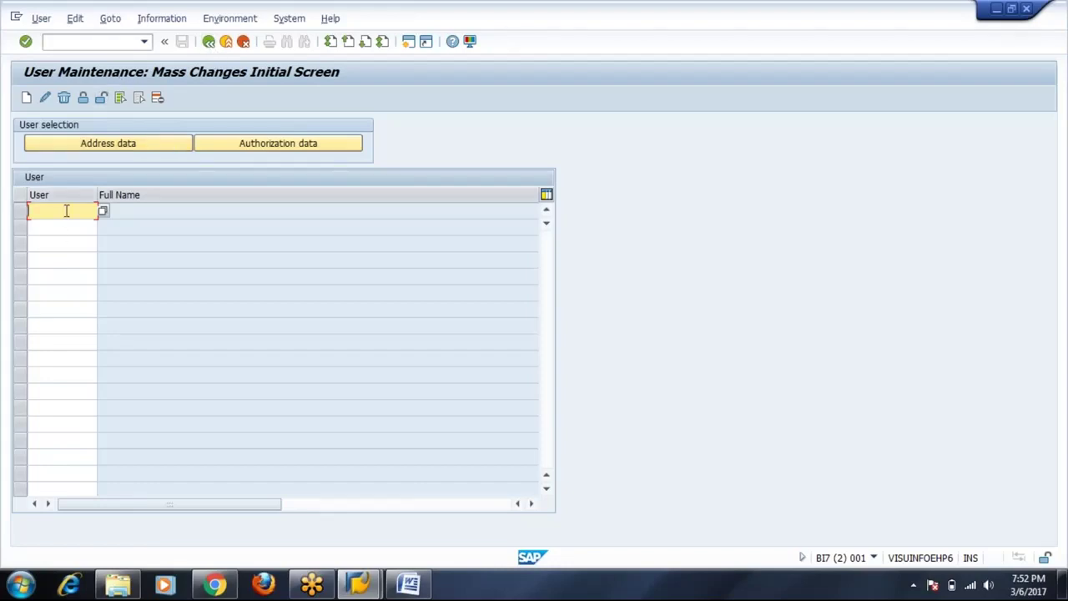
# Re-enter users TEST1, TEST2 and TEST3 so their full names fill in.
pyautogui.write('TEST1')
pyautogui.press('Down')
pyautogui.write('TEST2')
pyautogui.press('Down')
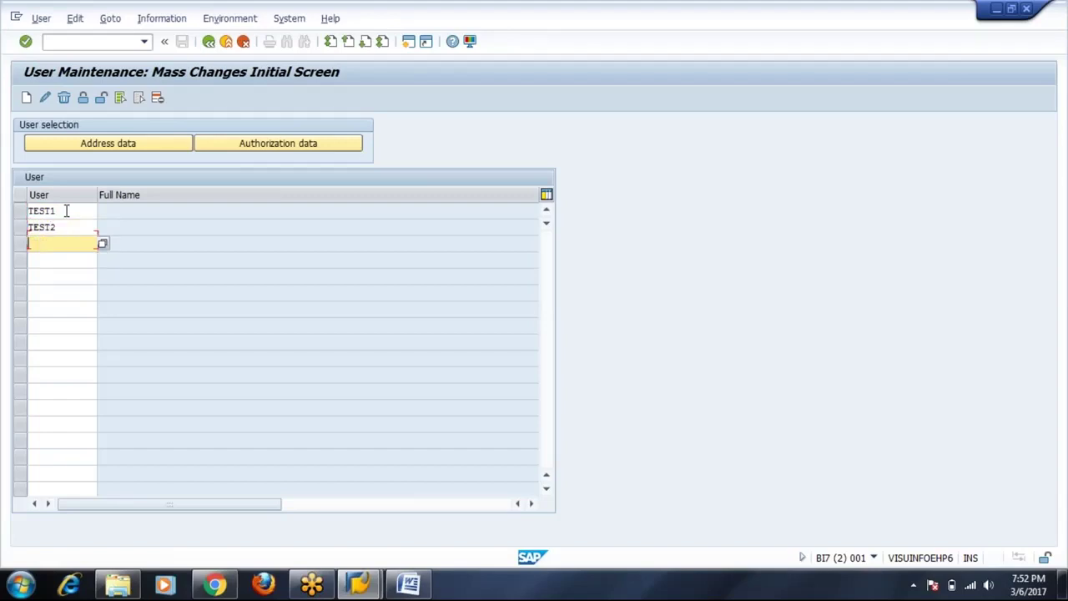
pyautogui.write('TEST3')
pyautogui.press('Return')
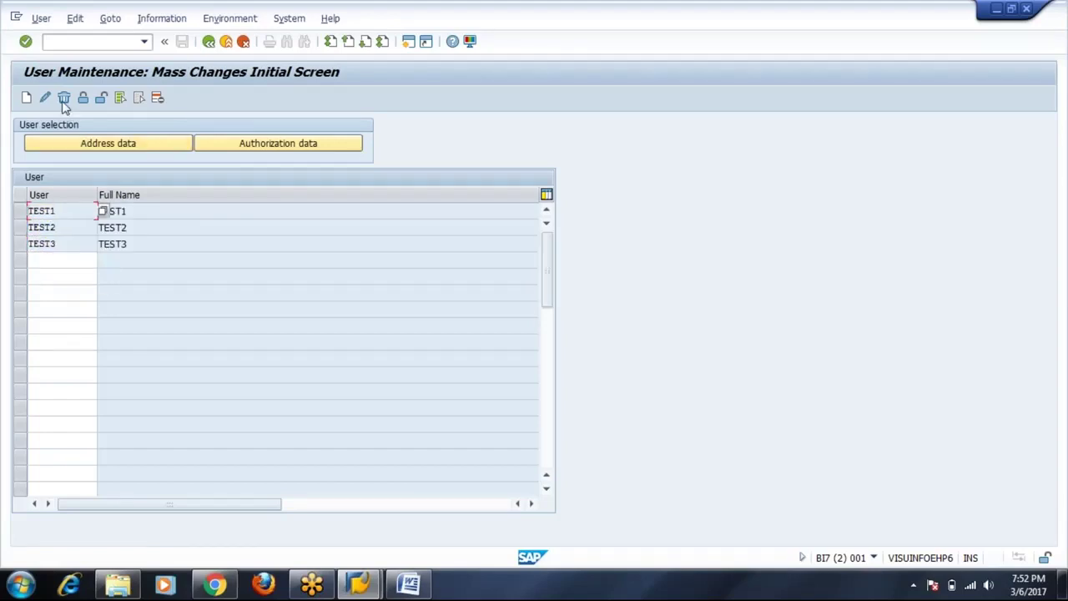
# Delete users TEST1–TEST3, confirming Yes in the Delete User dialog.
pyautogui.click(63, 98)
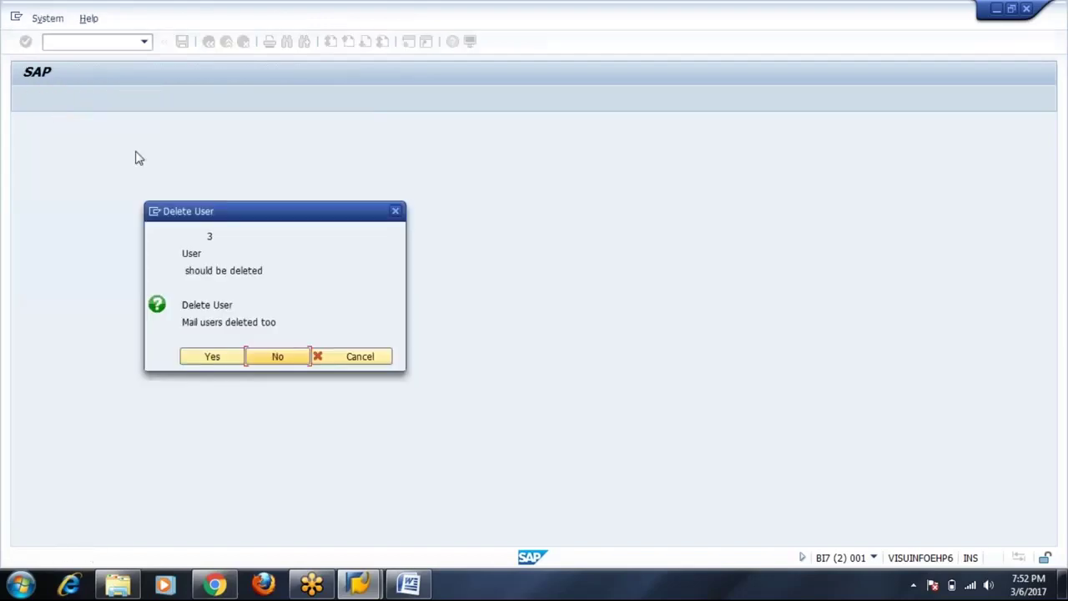
pyautogui.click(223, 360)
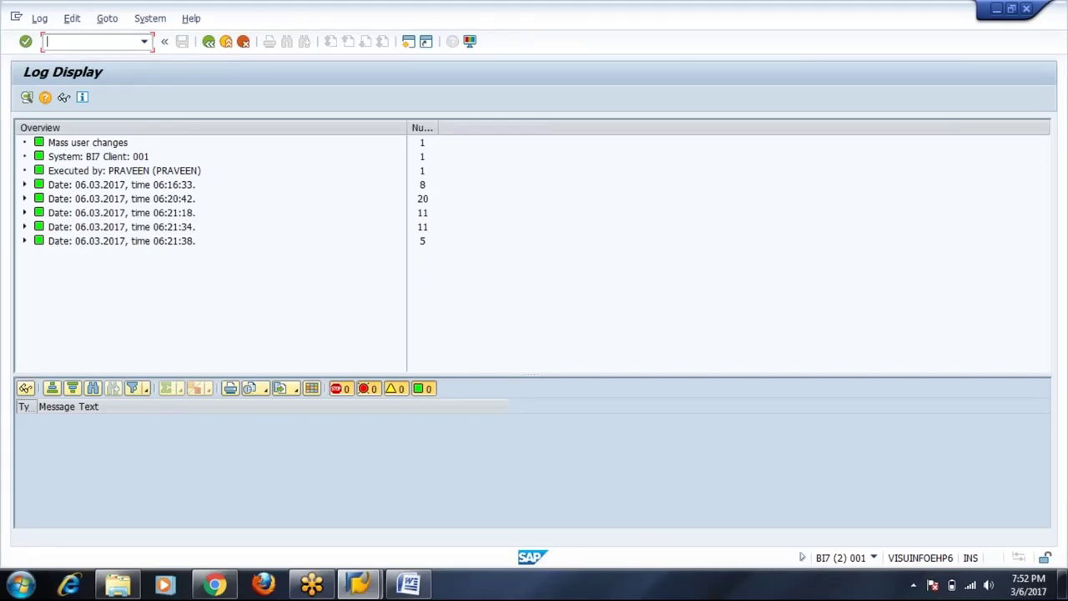
# Expand the 06:21:38 and 06:21:34 log entries and review the TEST1 unlock and TEST1–TEST3 deletion lines.
pyautogui.click(25, 240)
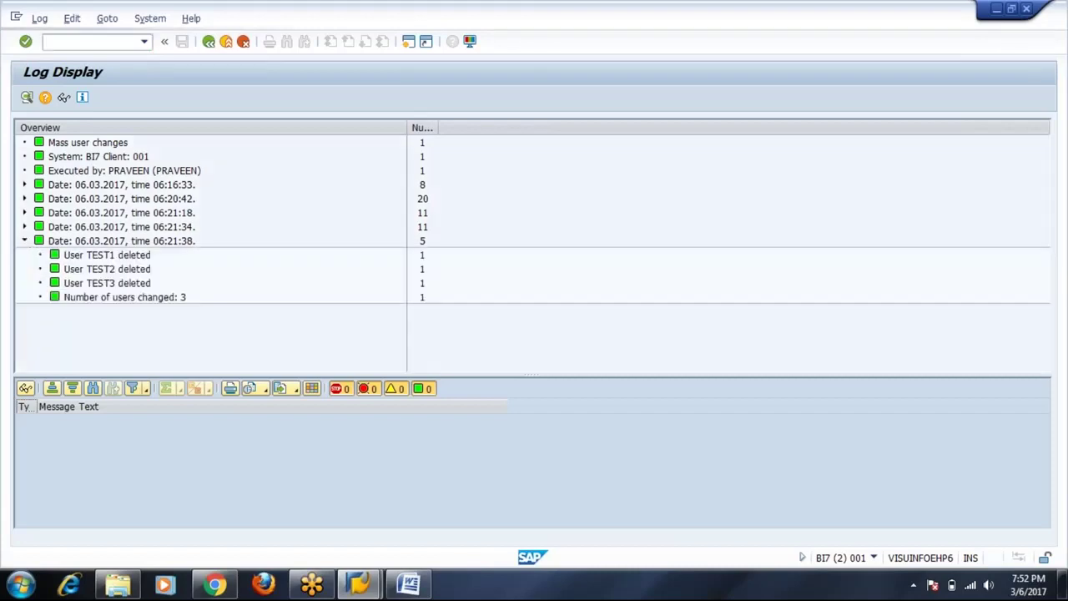
pyautogui.click(24, 226)
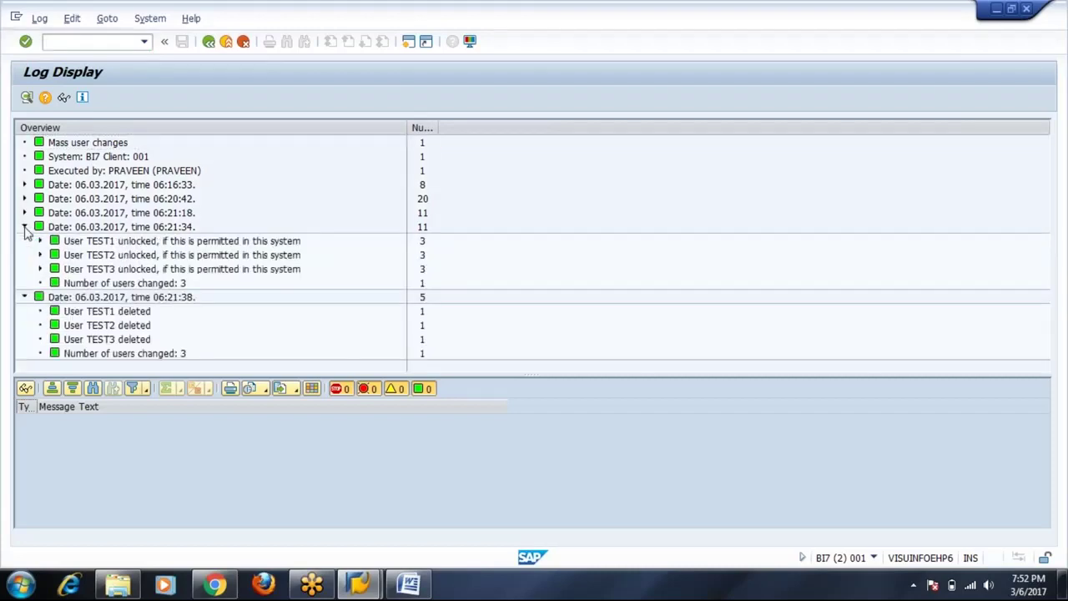
pyautogui.click(121, 241)
pyautogui.click(133, 311)
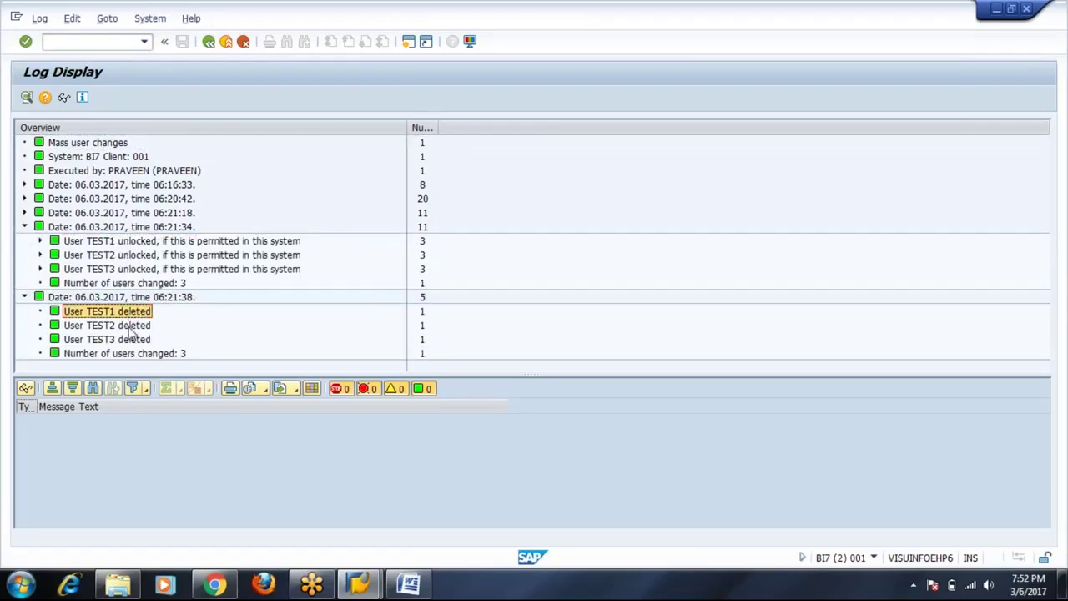
pyautogui.click(131, 325)
pyautogui.click(132, 342)
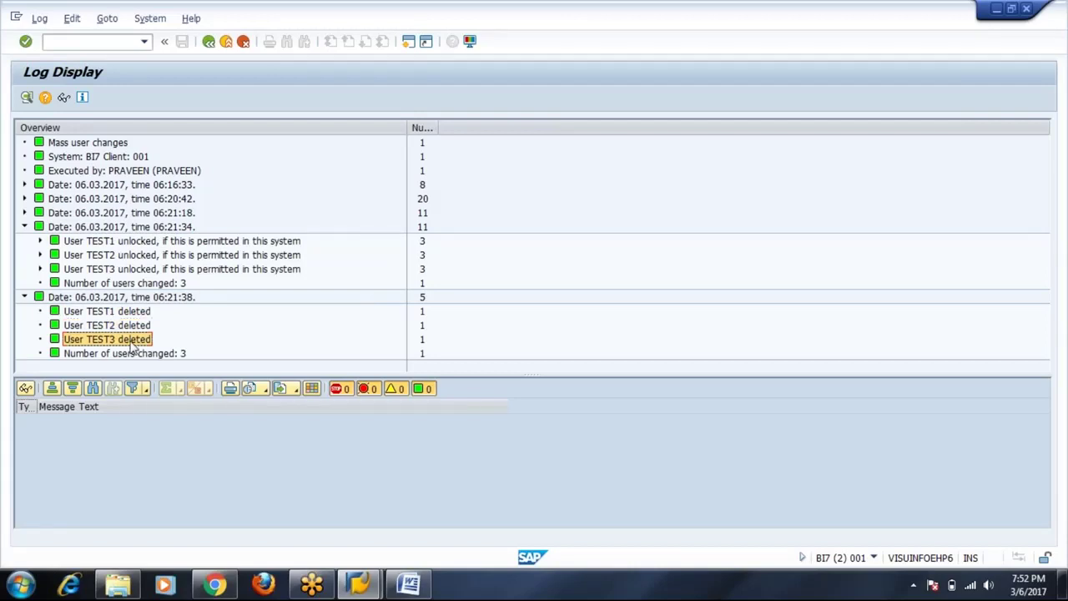